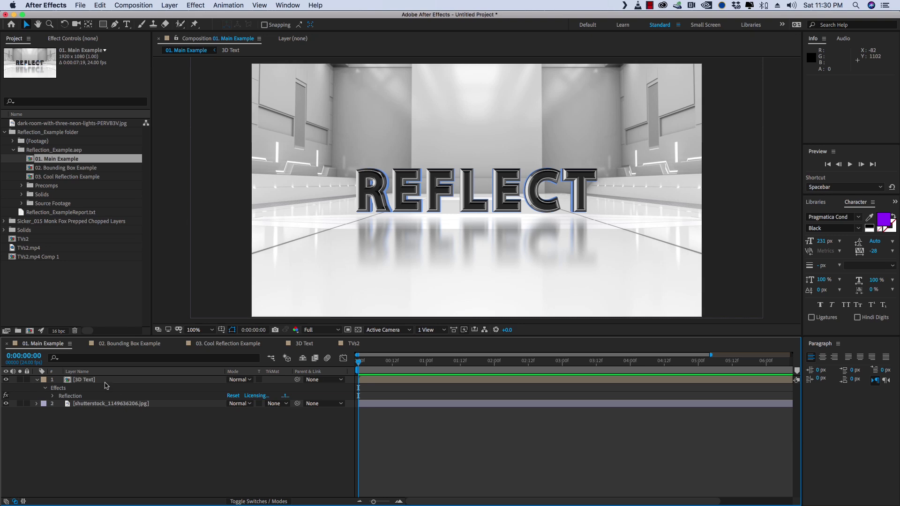
- Duplicate the 3D Text layer without its Reflection effect and hide the original layer
left_click(104, 381)
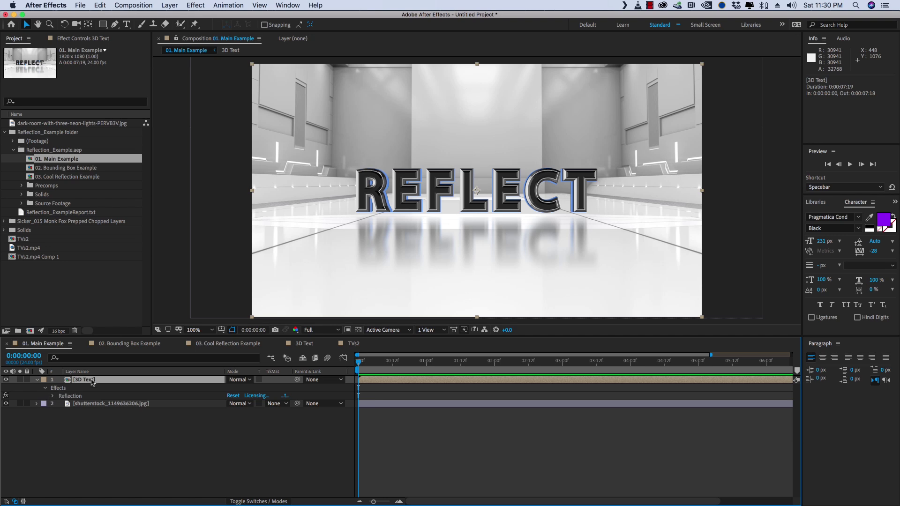
key("super+d")
left_click(75, 389)
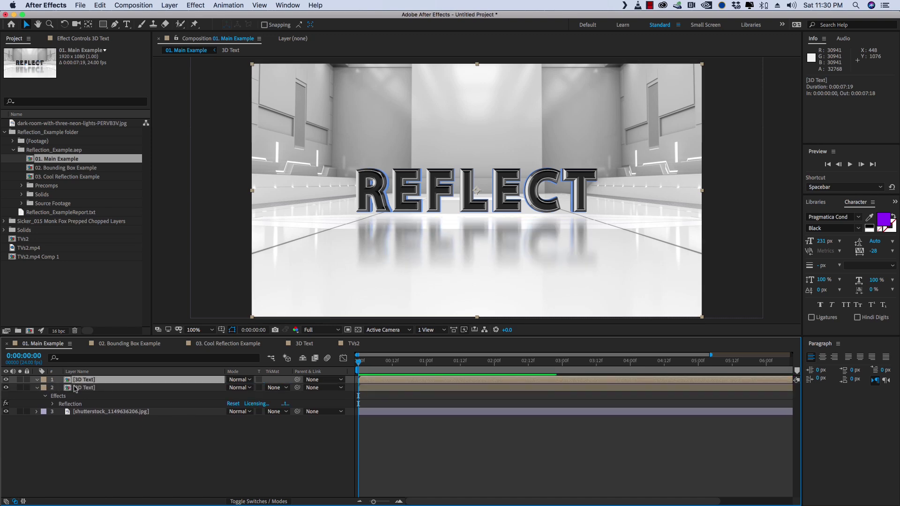
left_click(5, 388)
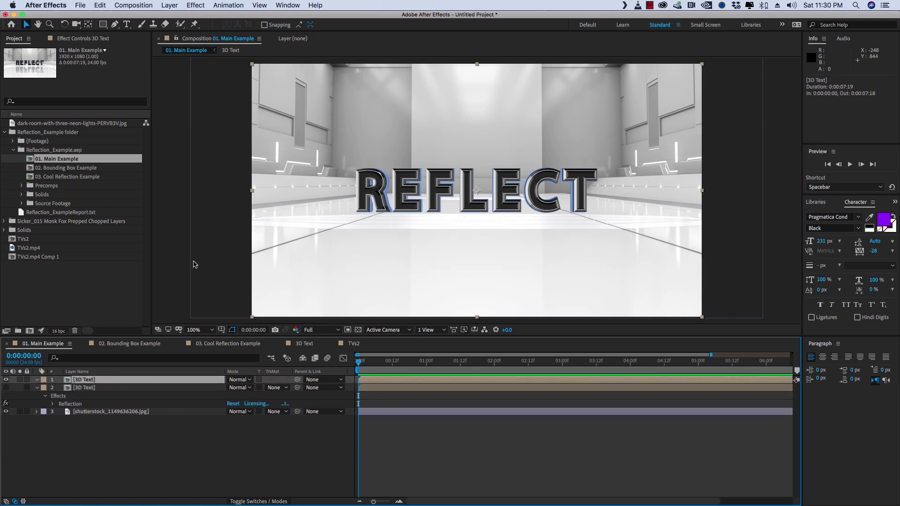
- Apply the RG VFX Reflection effect to the upper 3D Text layer
left_click(196, 5)
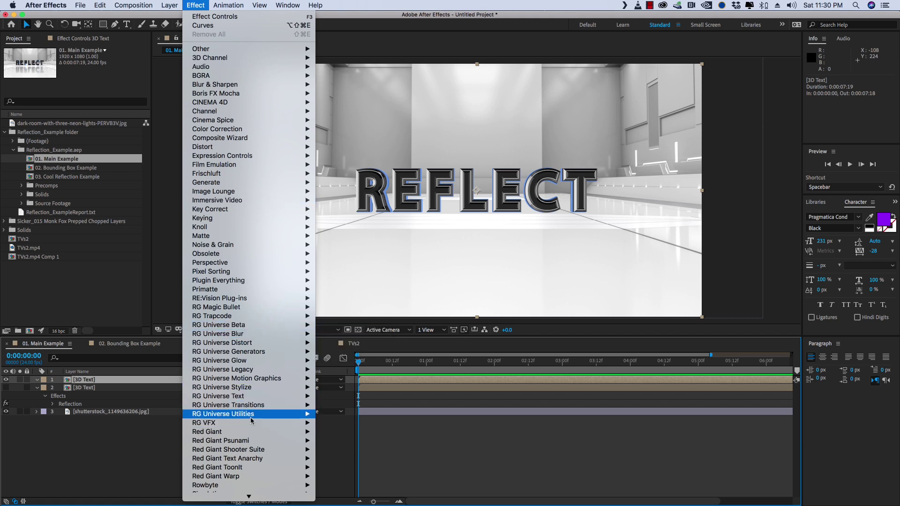
mouse_move(256, 423)
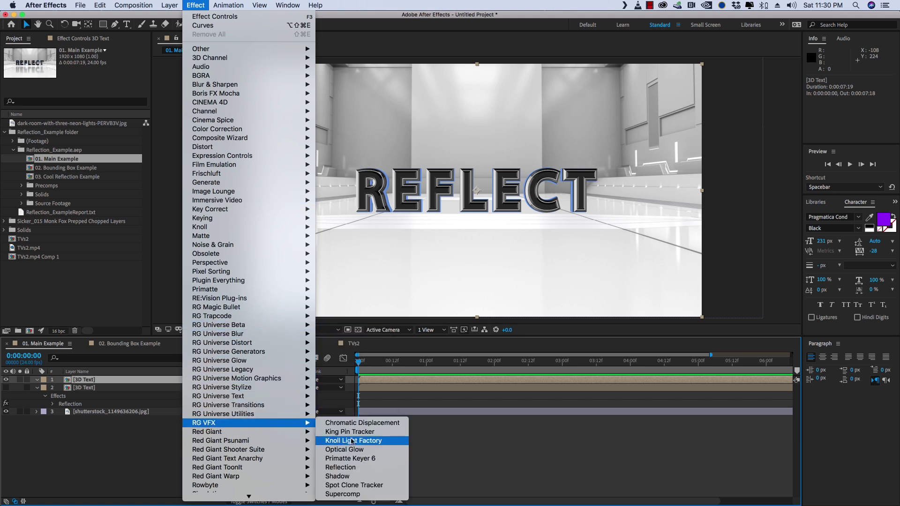
left_click(356, 469)
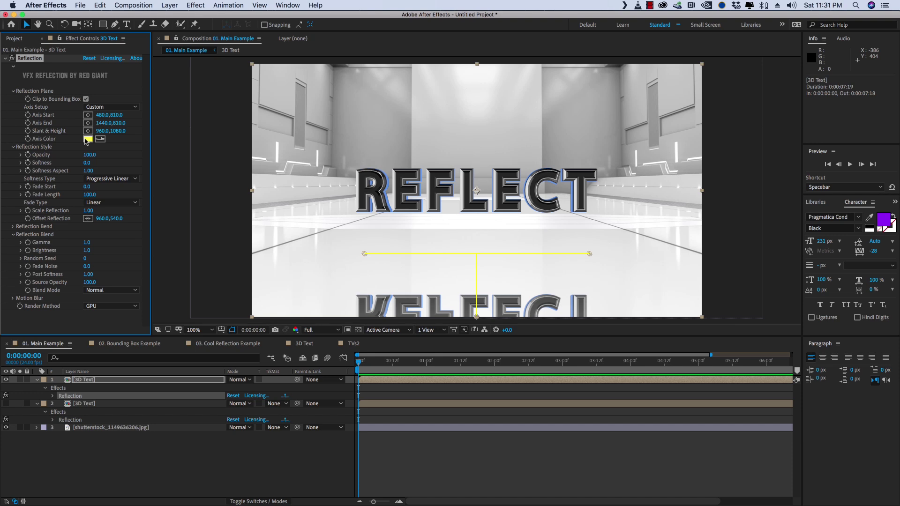
- Change the Reflection effect's Axis Color to blue, 0019FF
left_click(87, 140)
left_click_drag(144, 120, 143, 83)
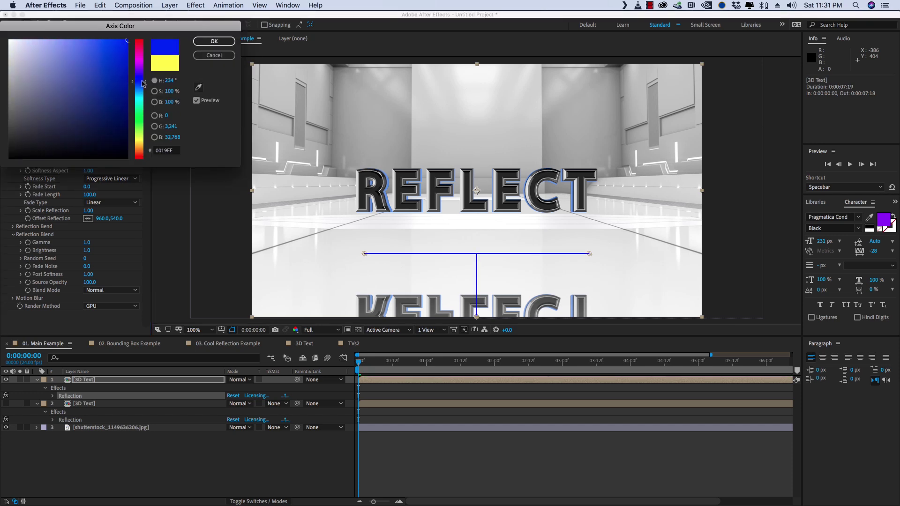
left_click(214, 41)
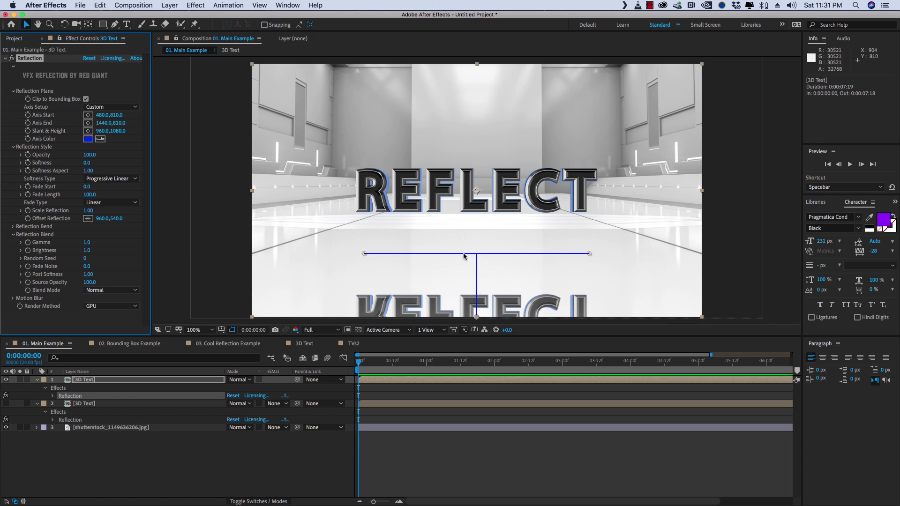
- Fit the reflection axis to the base of the letters, with Axis Start about 444,644, Axis End 1444,648 and Slant & Height 948,990
left_click_drag(463, 254, 460, 216)
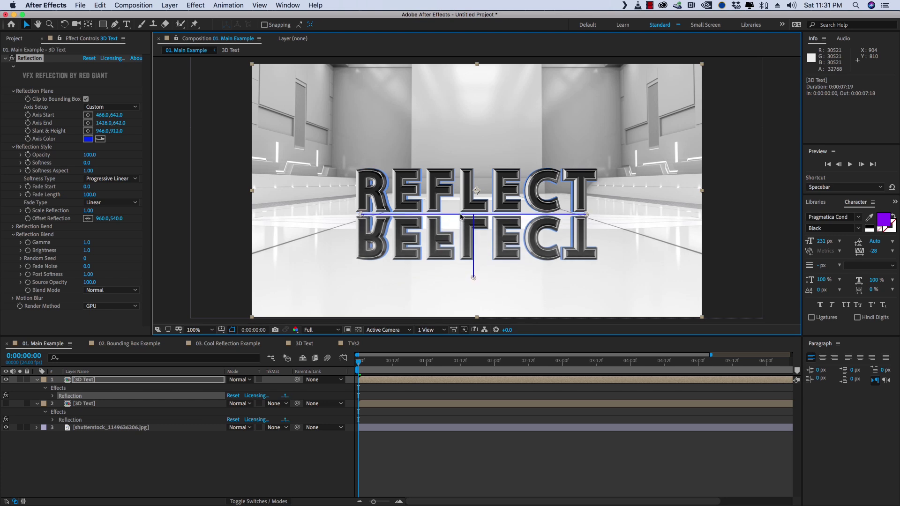
left_click_drag(460, 216, 465, 219)
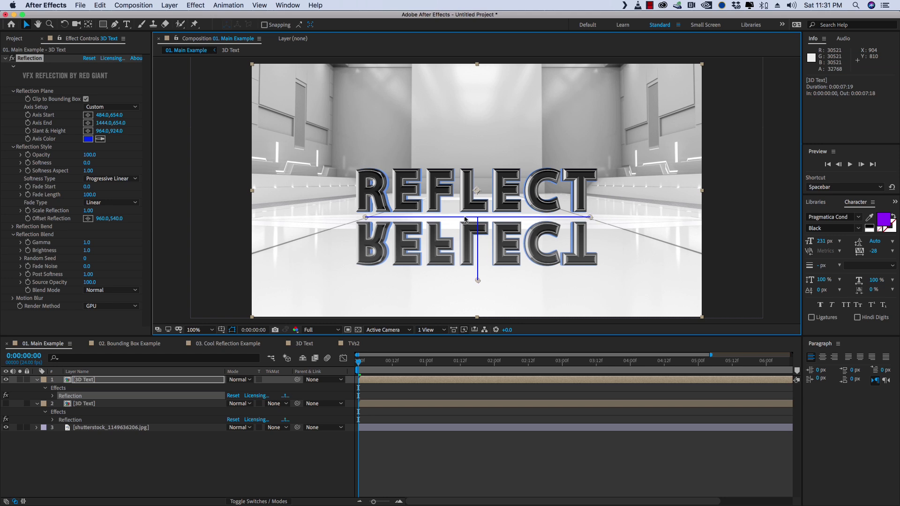
left_click_drag(465, 219, 465, 218)
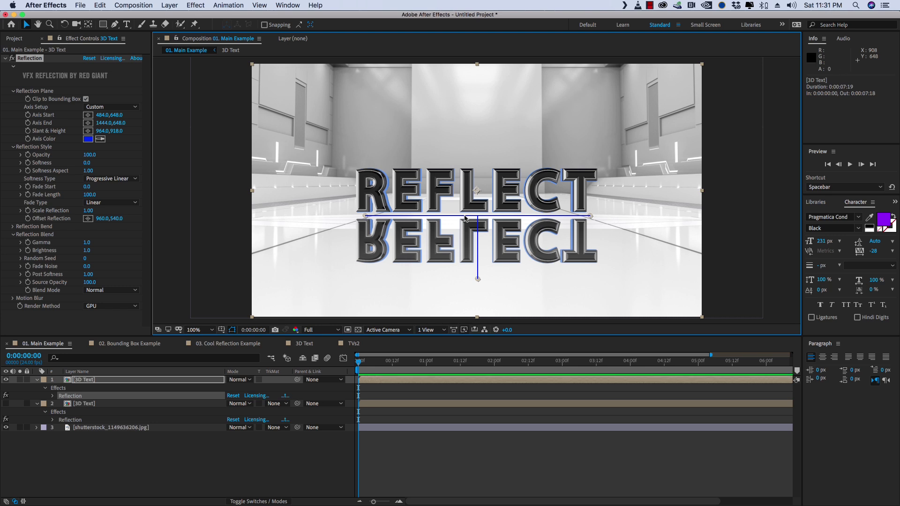
mouse_move(364, 216)
left_mouse_down()
mouse_move(353, 218)
mouse_move(345, 240)
mouse_move(354, 214)
left_mouse_up()
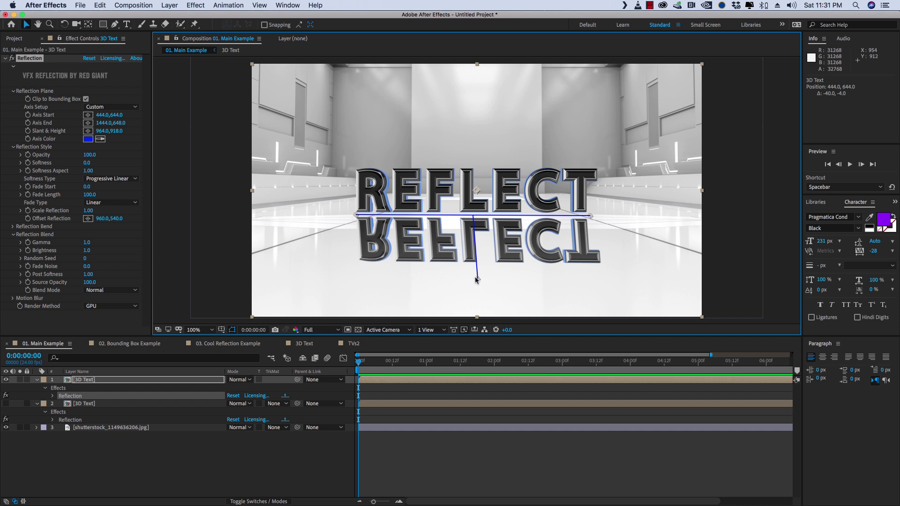
left_click_drag(479, 280, 474, 297)
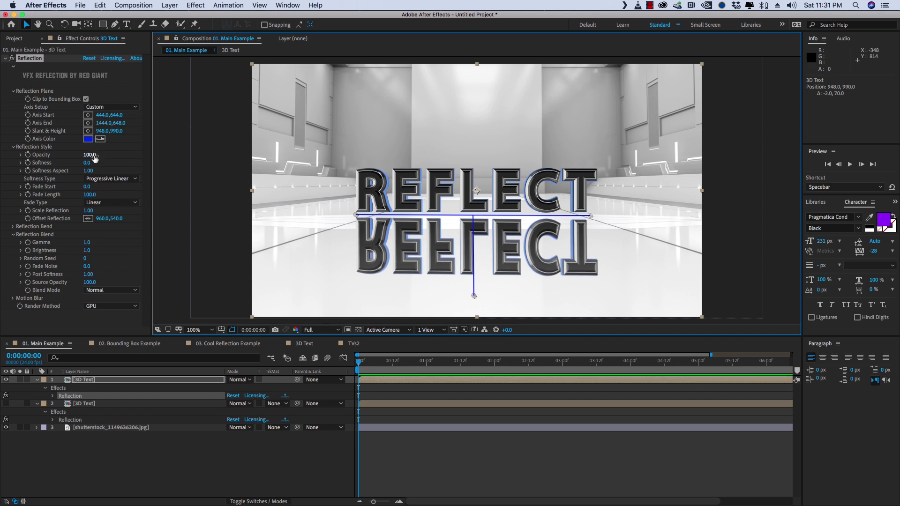
- Set the reflection's Opacity to 52, Softness to 41 and Softness Aspect to 1.37
left_click_drag(90, 155, 118, 165)
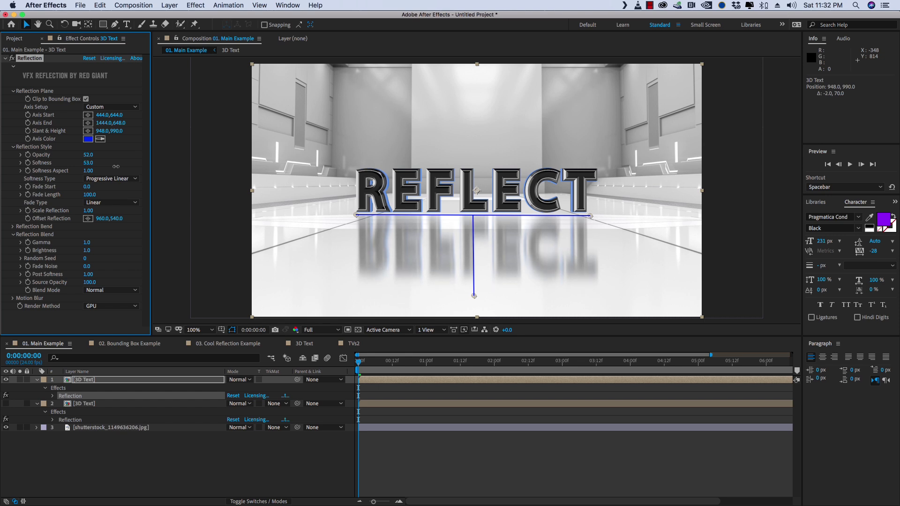
left_click_drag(117, 167, 111, 169)
mouse_move(113, 172)
left_mouse_down()
mouse_move(139, 171)
mouse_move(110, 173)
left_mouse_up()
mouse_move(114, 177)
left_mouse_down()
mouse_move(98, 179)
mouse_move(145, 177)
mouse_move(118, 180)
left_mouse_up()
- Try the Progressive Square and Simple softness types on the reflection and restore Progressive Linear
left_click(102, 181)
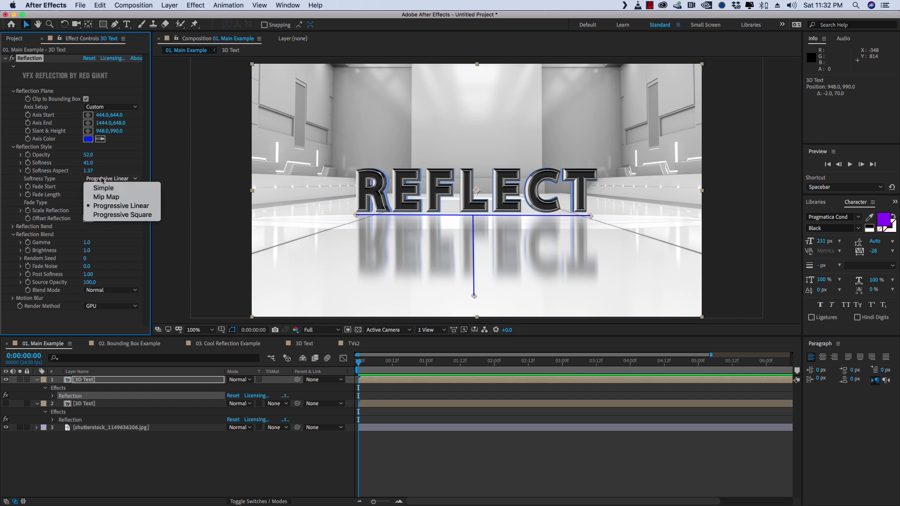
left_click(104, 215)
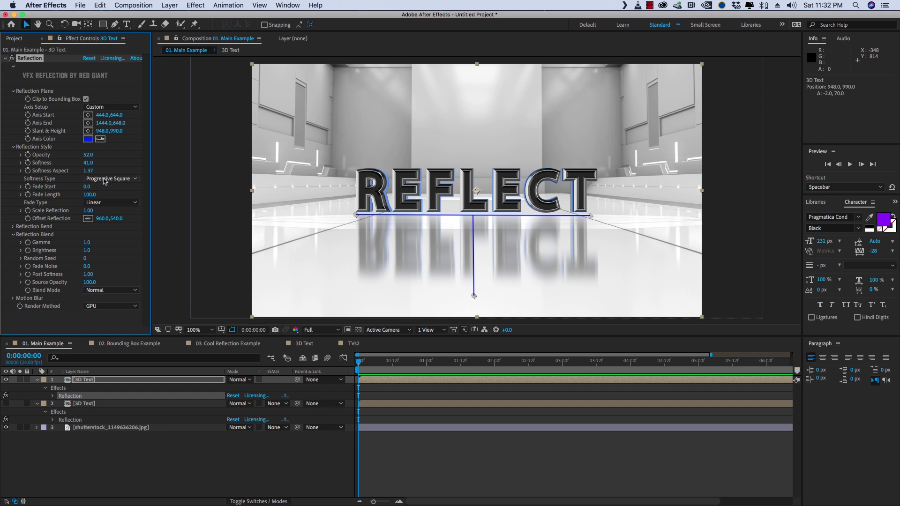
left_click(89, 179)
left_click(90, 186)
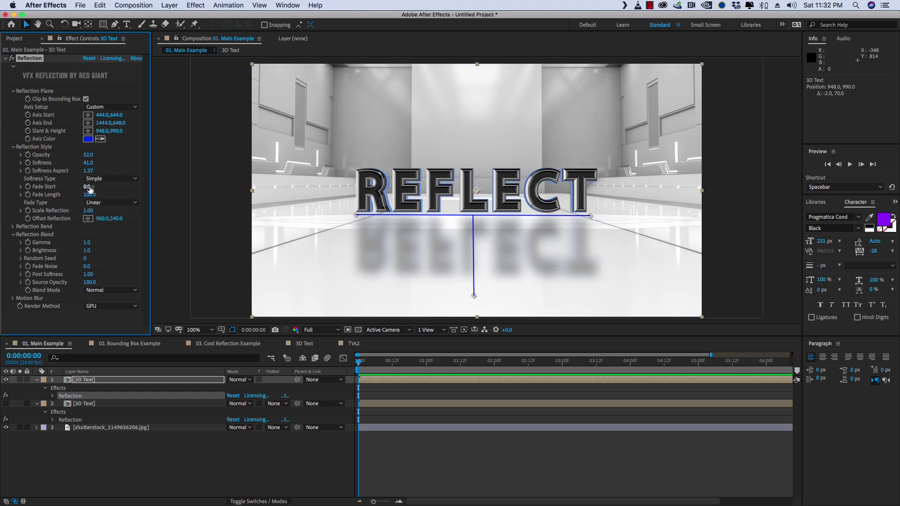
left_click(96, 178)
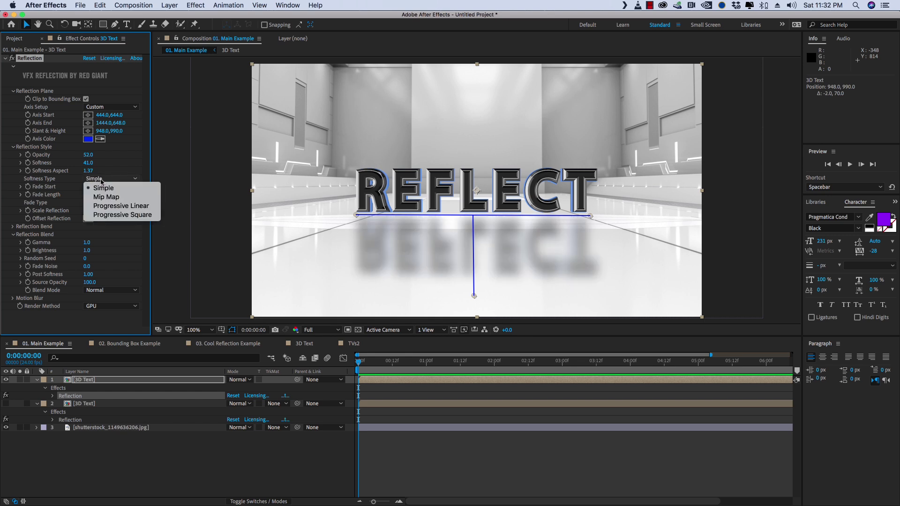
left_click(103, 189)
left_click(109, 180)
left_click(106, 207)
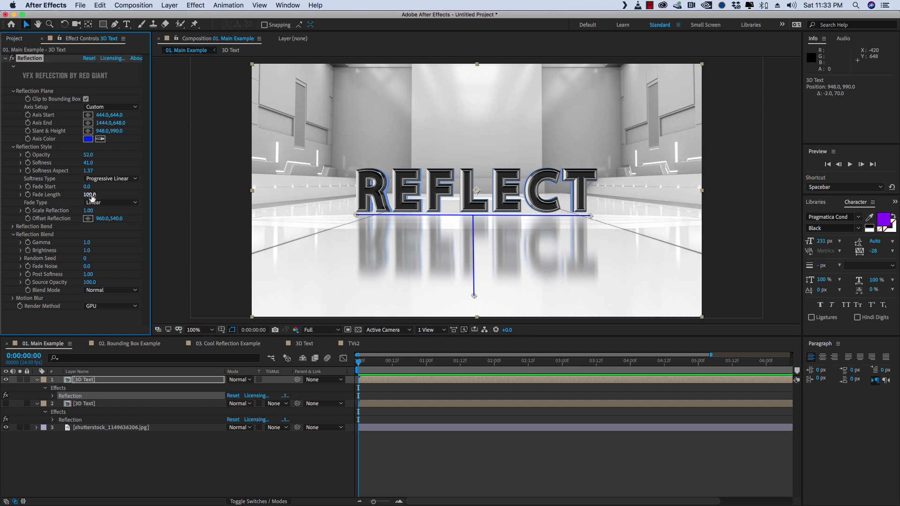
- Shorten the reflection's fade by setting Fade Length to 15 and Fade Start to 5
left_click_drag(91, 197, 52, 212)
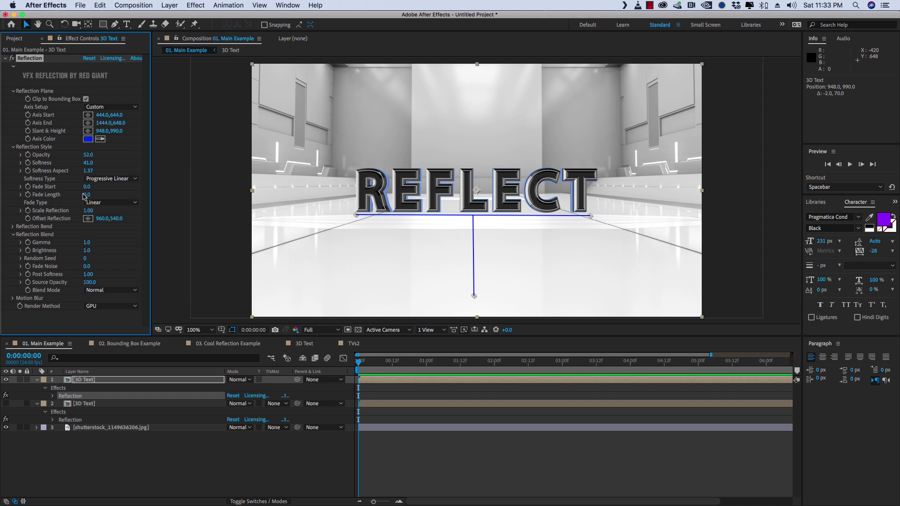
left_click_drag(87, 196, 96, 196)
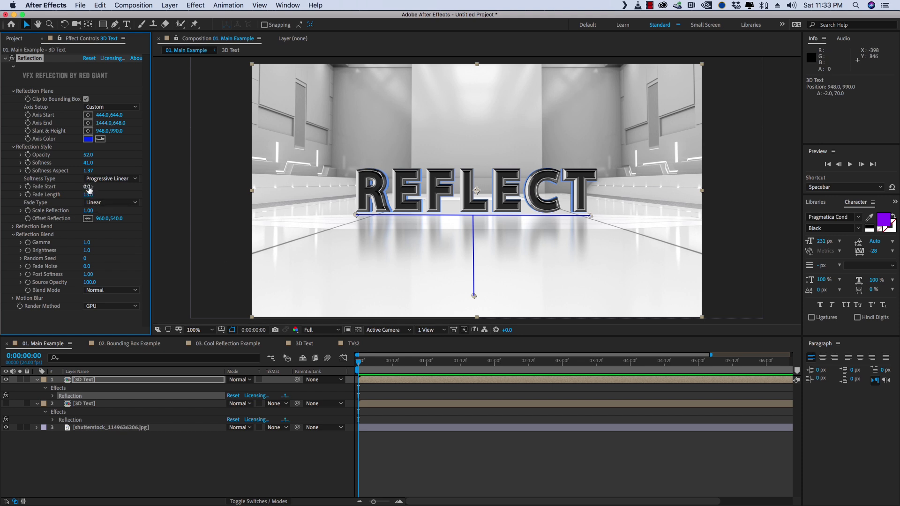
mouse_move(87, 187)
left_mouse_down()
mouse_move(108, 186)
mouse_move(88, 187)
left_mouse_up()
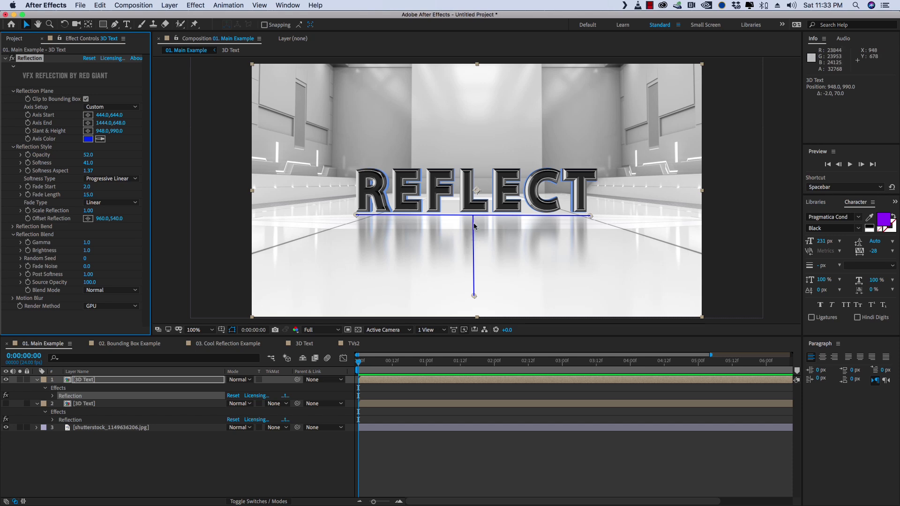
left_click_drag(86, 186, 91, 211)
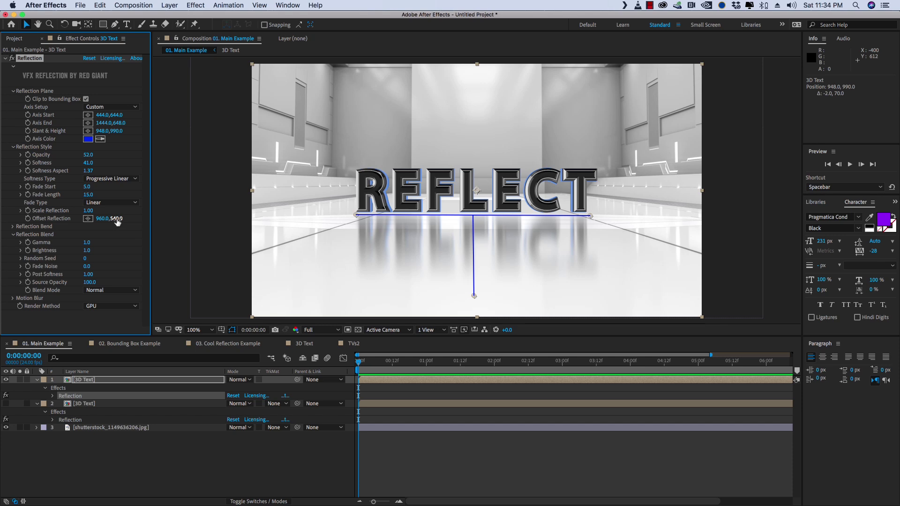
- Move the reflection axis slightly down to an Axis Start of about 446,656 and set the vertical Offset Reflection to 470
left_click_drag(118, 219, 138, 220)
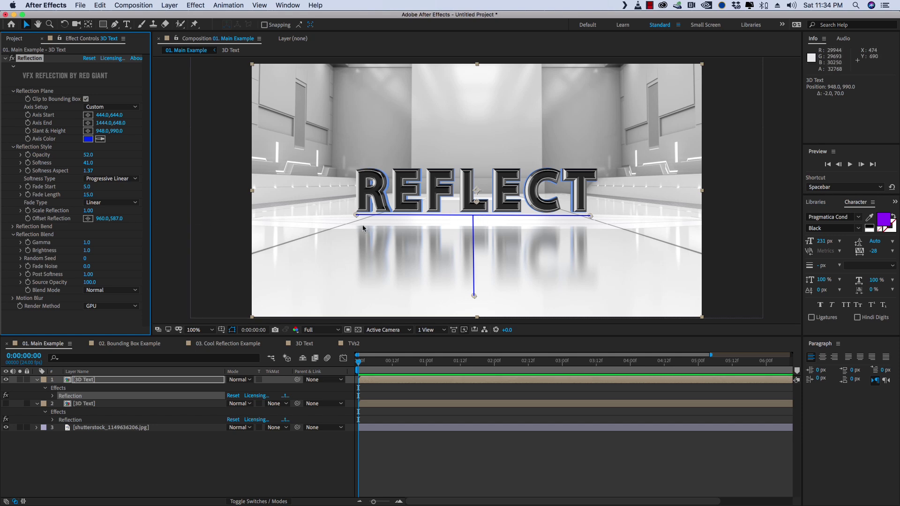
left_click_drag(444, 218, 444, 220)
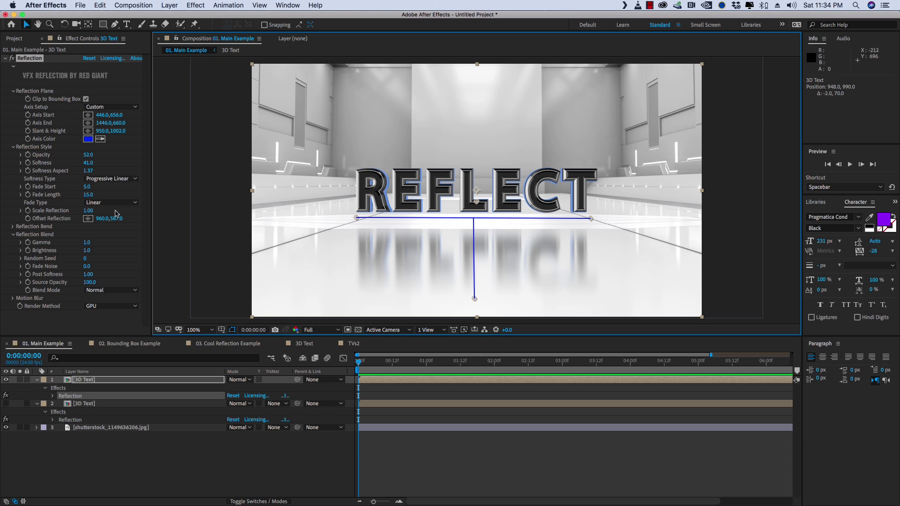
left_click(120, 219)
left_click_drag(119, 219, 76, 220)
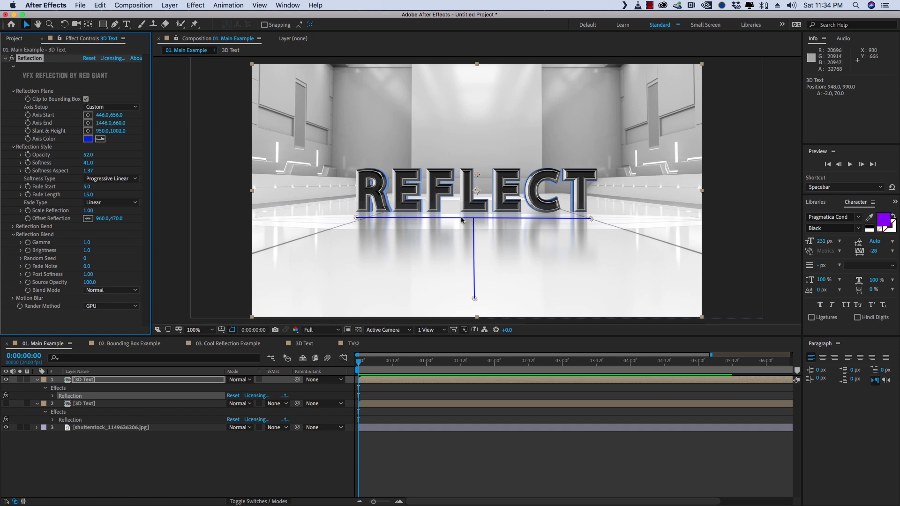
- Fine-tune the reflection axis just below the letters, with Axis Start about 432,658.5 and Axis End about 1432,662.5
left_click_drag(459, 220, 457, 222)
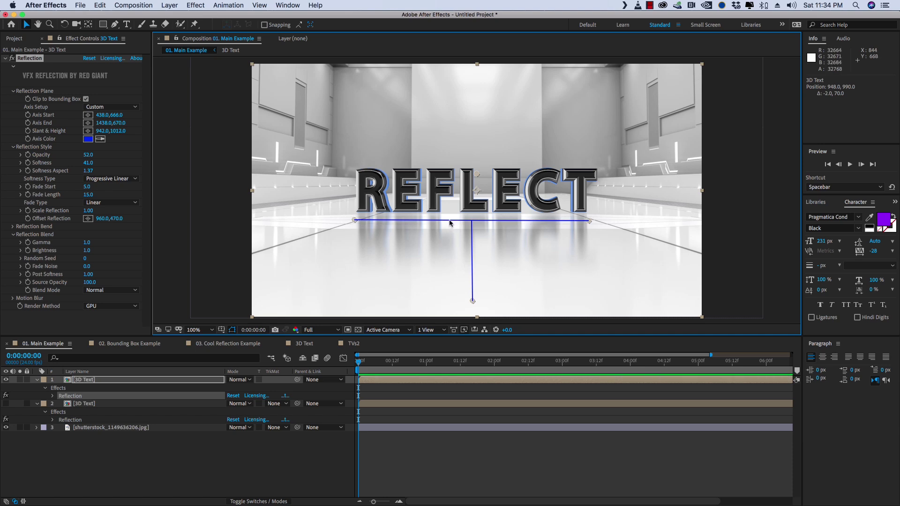
key("period")
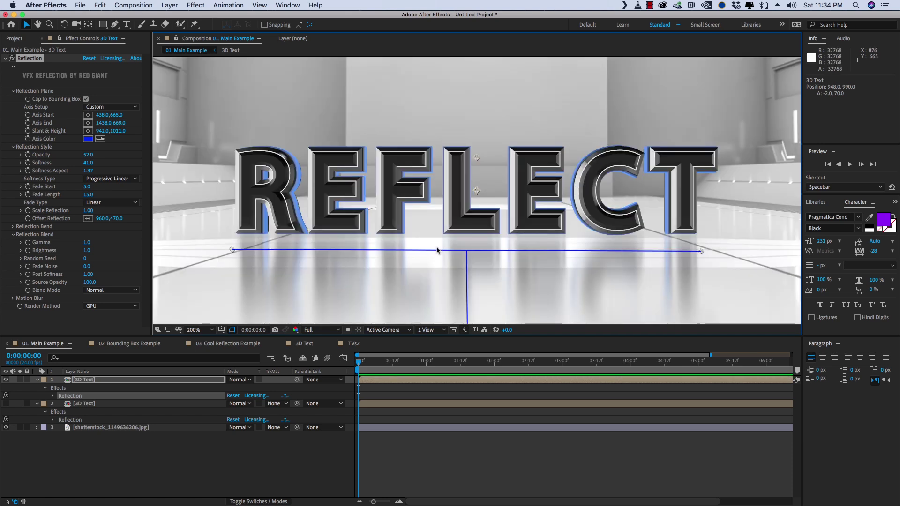
left_click_drag(437, 250, 437, 246)
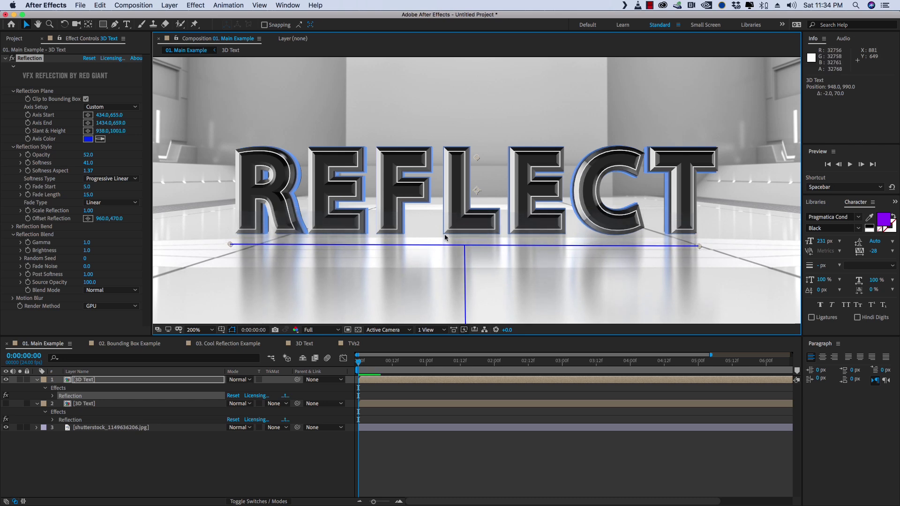
key("period")
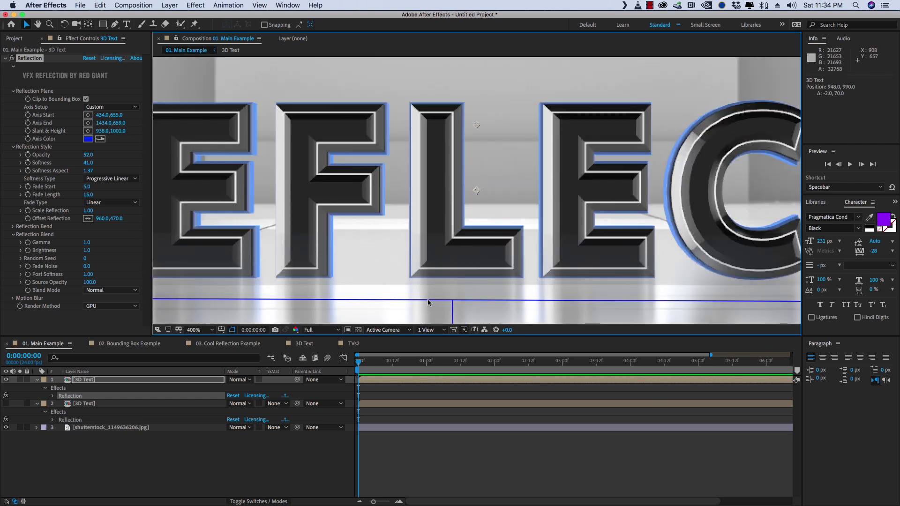
left_click_drag(428, 303, 426, 305)
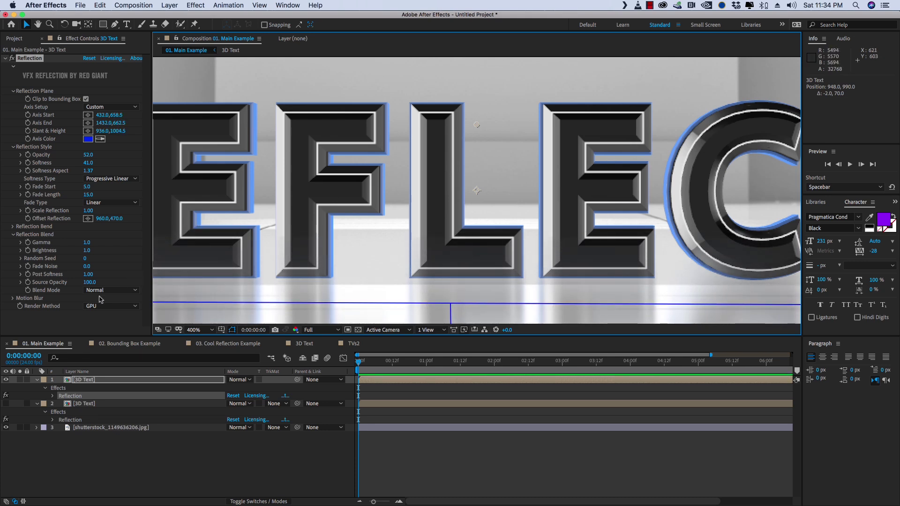
- Set the reflection's Blend Mode to Behind and nudge the reflection axis slightly
left_click(101, 292)
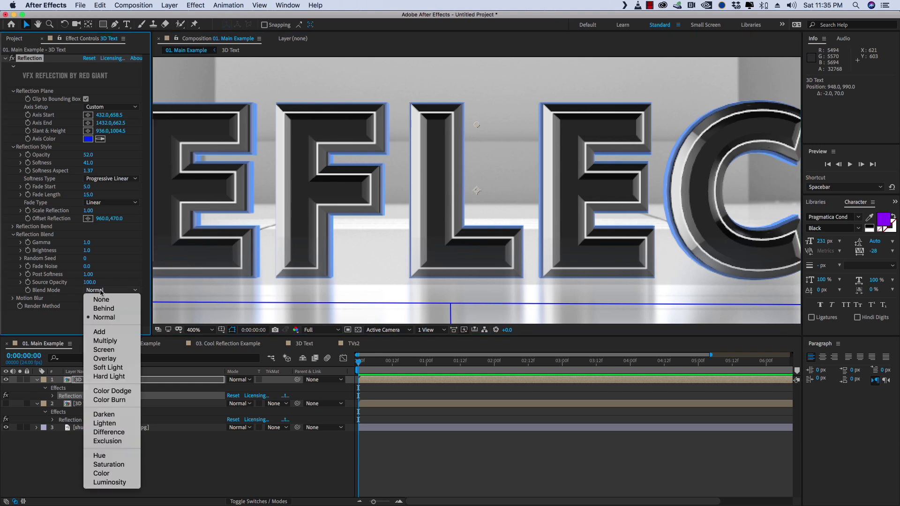
left_click(96, 307)
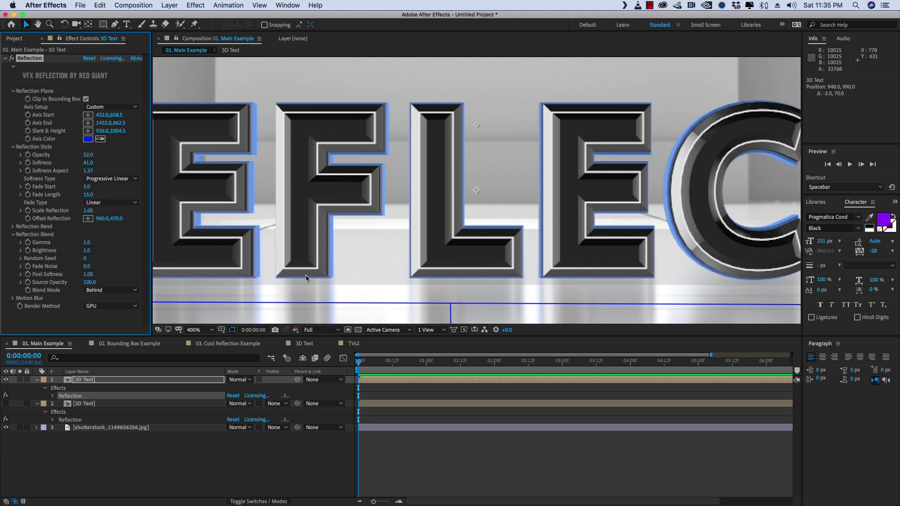
key("slash")
left_click_drag(486, 220, 485, 219)
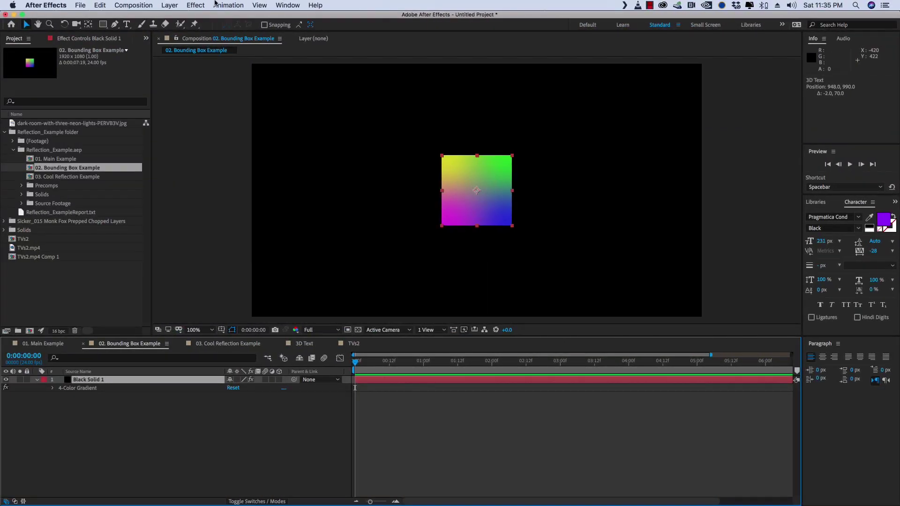
- Apply the Reflection effect to Black Solid 1 and shift its reflection axis slightly up to an Axis Start of about 75,223
left_click(188, 5)
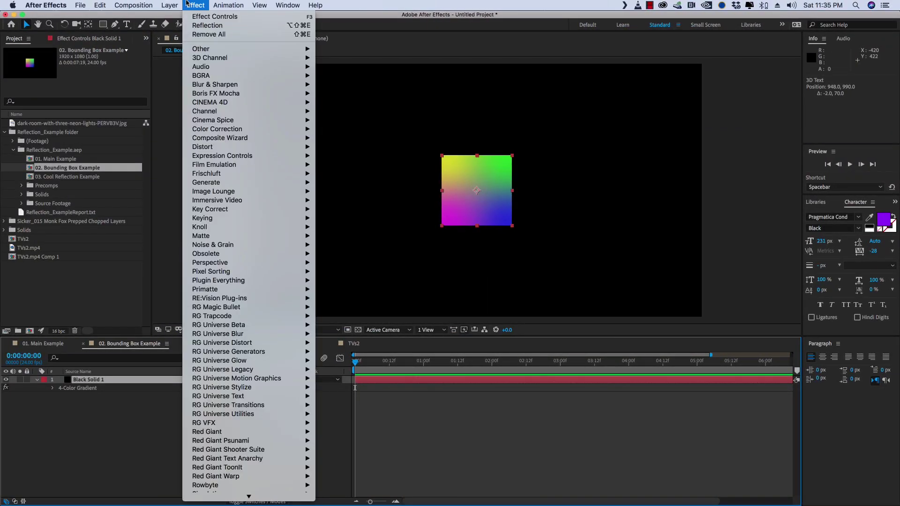
left_click(197, 25)
key("period")
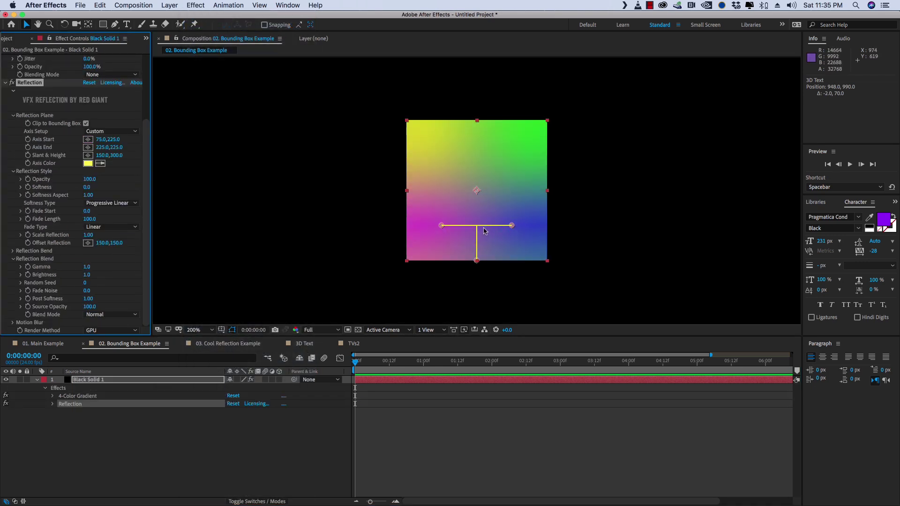
mouse_move(488, 228)
left_mouse_down()
mouse_move(488, 260)
mouse_move(495, 177)
mouse_move(465, 221)
mouse_move(483, 249)
mouse_move(466, 258)
mouse_move(458, 215)
mouse_move(446, 237)
mouse_move(491, 224)
mouse_move(486, 196)
mouse_move(481, 232)
mouse_move(488, 227)
left_mouse_up()
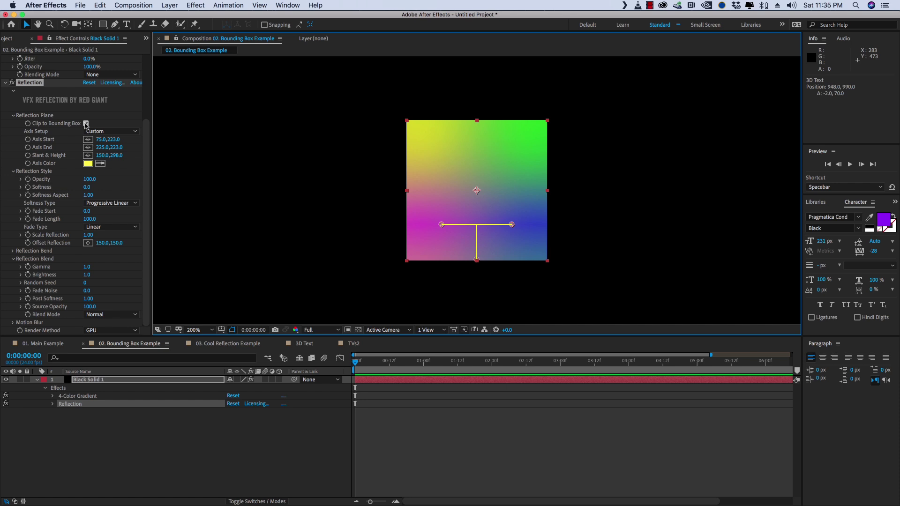
- Turn off Clip to Bounding Box for the solid's reflection and move the axis to the square's lower edge, Axis Start about 23,299
left_click(86, 123)
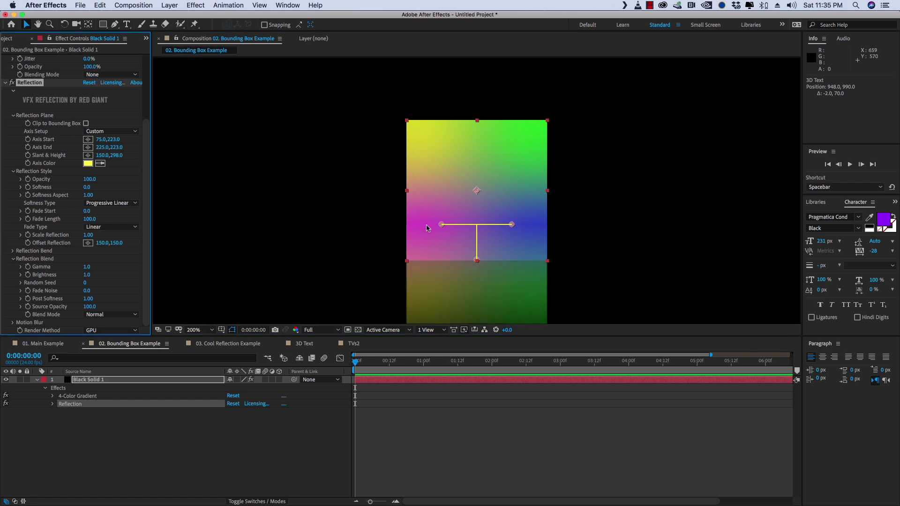
key("/")
left_click_drag(473, 210, 461, 229)
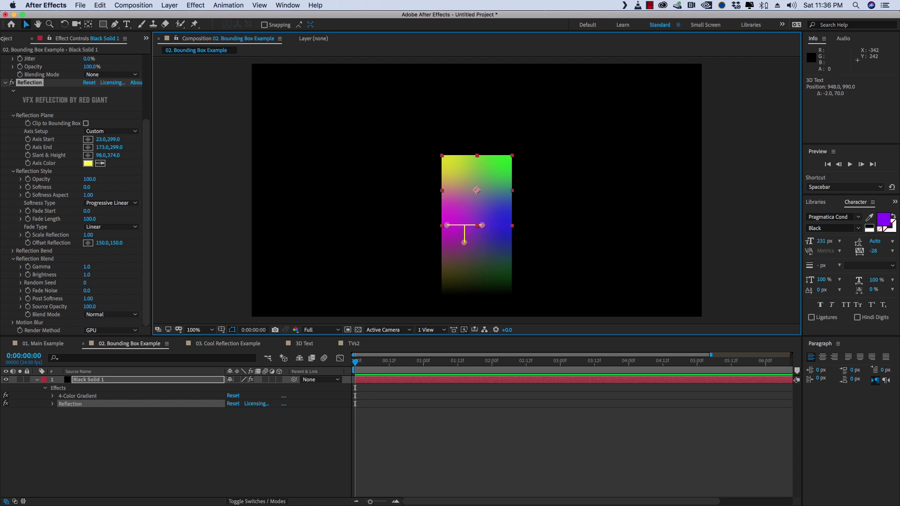
- Open the TVs2 composition from the project items
left_click(5, 40)
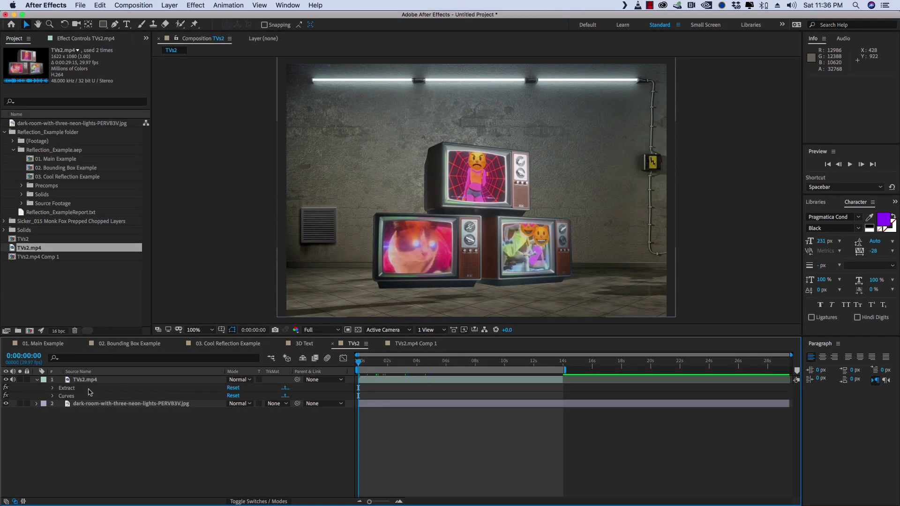
- Apply the Reflection effect to the TVs2.mp4 layer and place its axis at the base of the TVs, Axis Start about 387.9,951.2
left_click(89, 383)
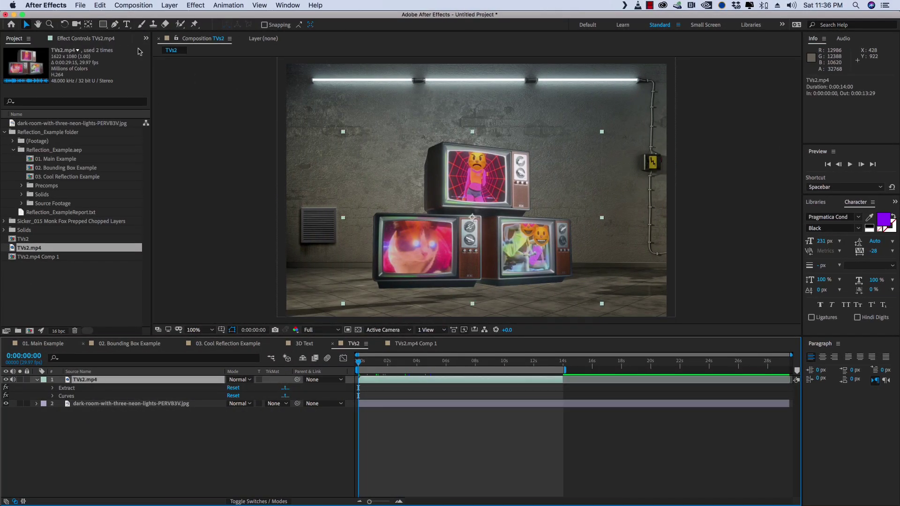
left_click(196, 4)
left_click(198, 27)
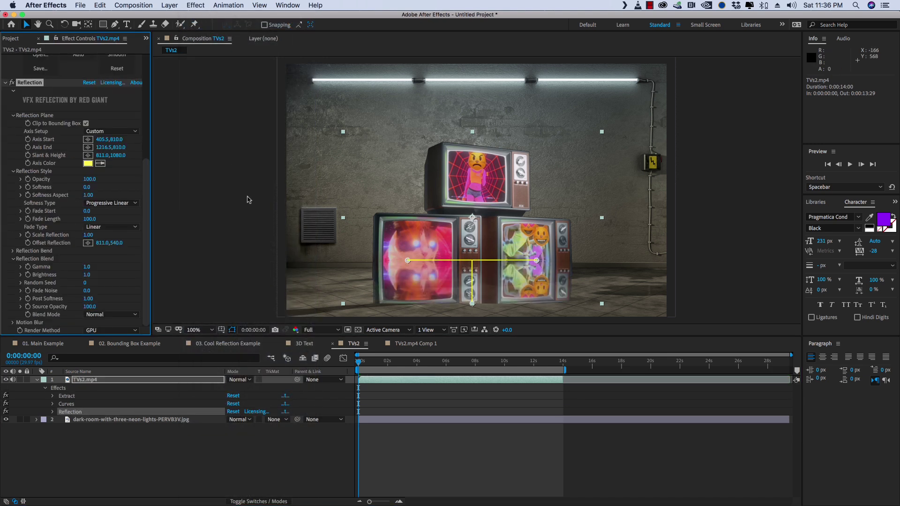
left_click_drag(460, 261, 458, 240)
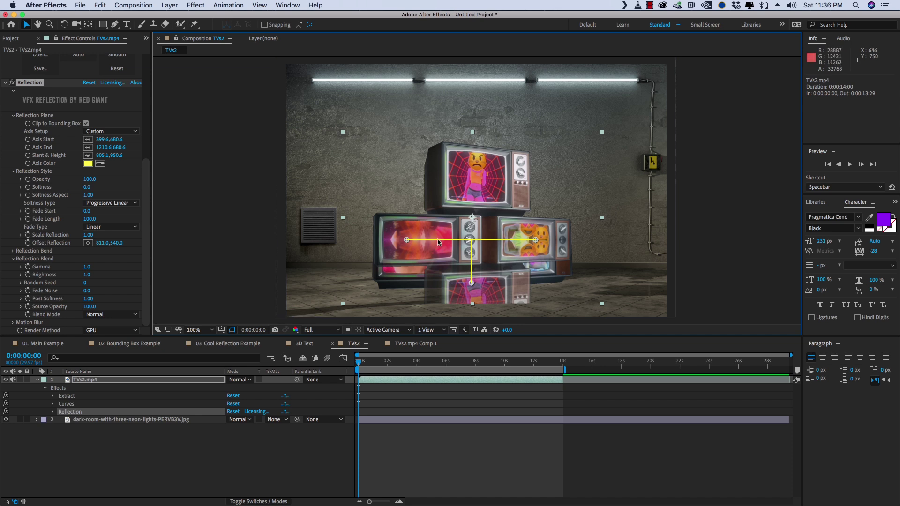
left_click_drag(439, 241, 436, 285)
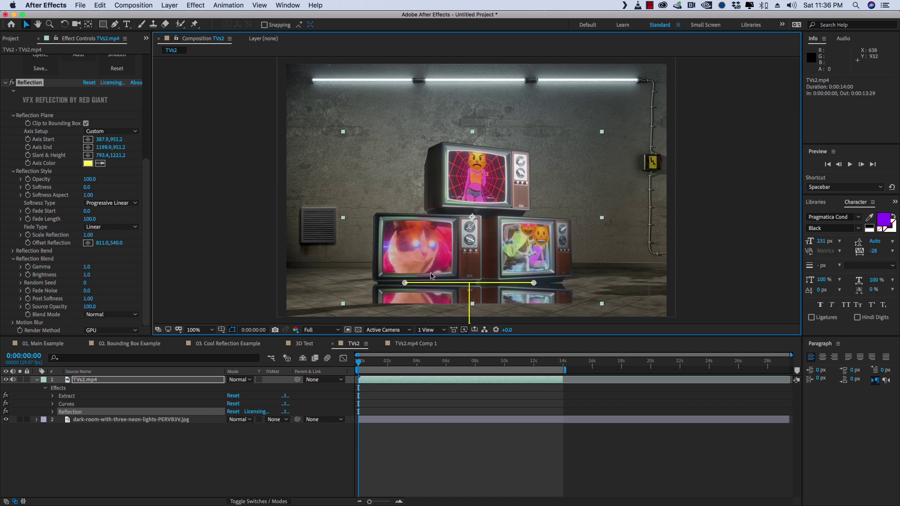
- Try the TVs2.mp4 reflection without Clip to Bounding Box and with Axis Start about 393.7,983.5, and delete the Reflection effect
left_click(85, 124)
left_click(85, 124)
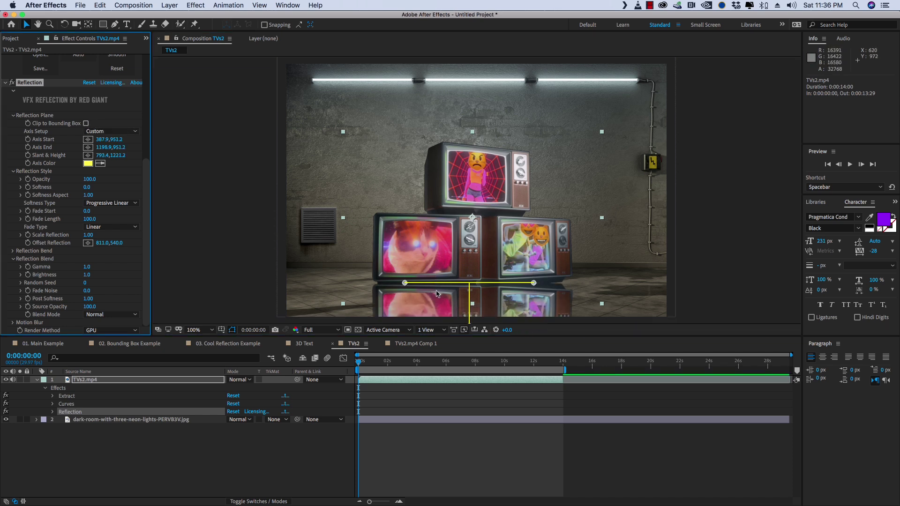
mouse_move(443, 287)
left_mouse_down()
mouse_move(443, 297)
mouse_move(444, 288)
left_mouse_up()
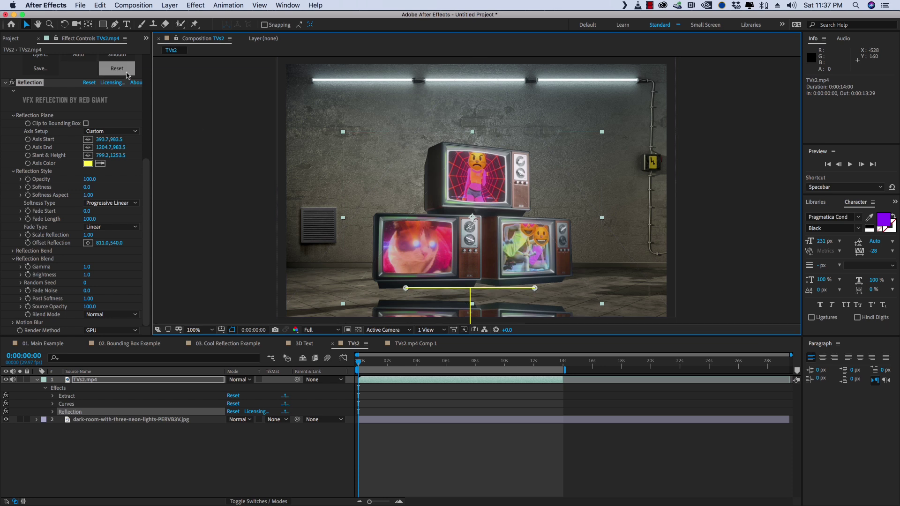
left_click(27, 83)
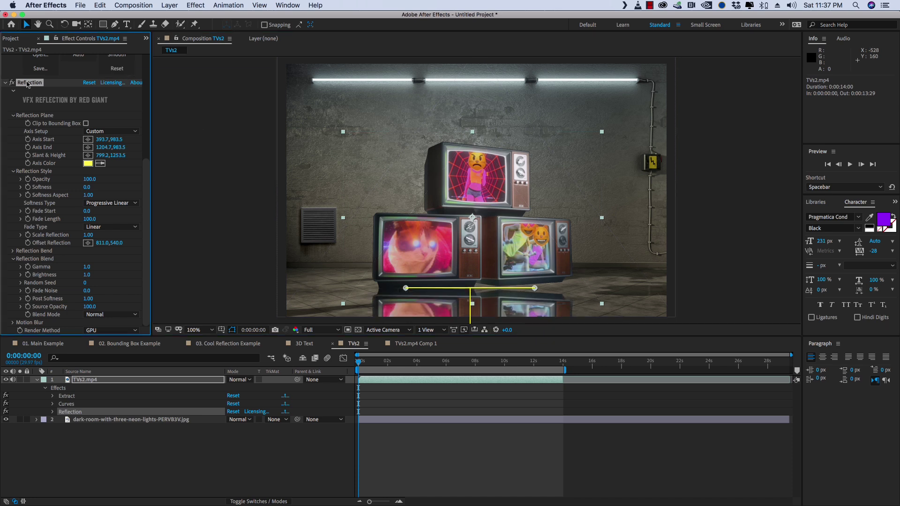
key("Delete")
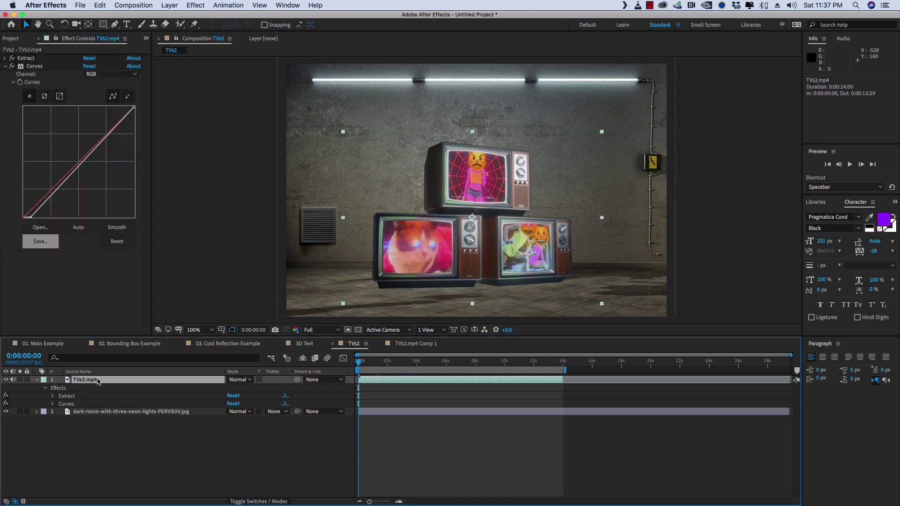
- Pre-compose the TVs2.mp4 layer as TVs2.mp4 Comp 2 with all attributes moved into it, and apply the Reflection effect to the new layer
key("super+shift+c")
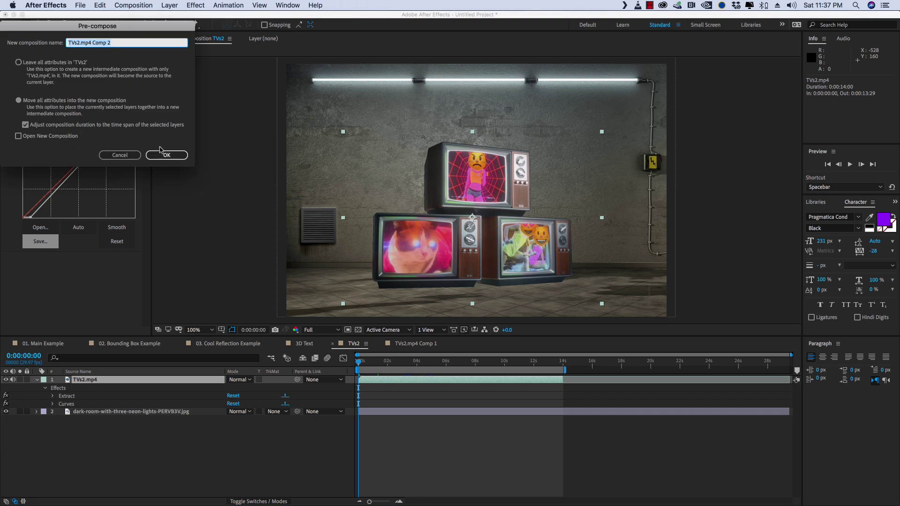
left_click(165, 155)
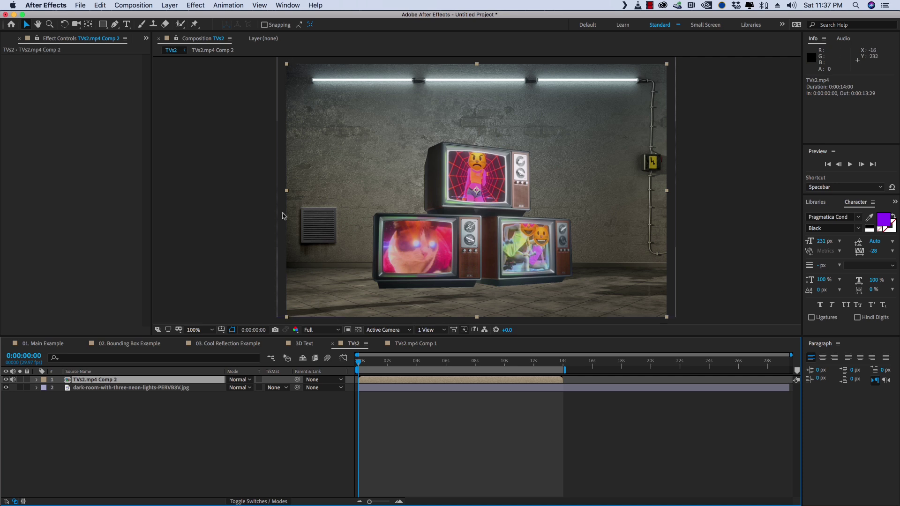
left_click(193, 6)
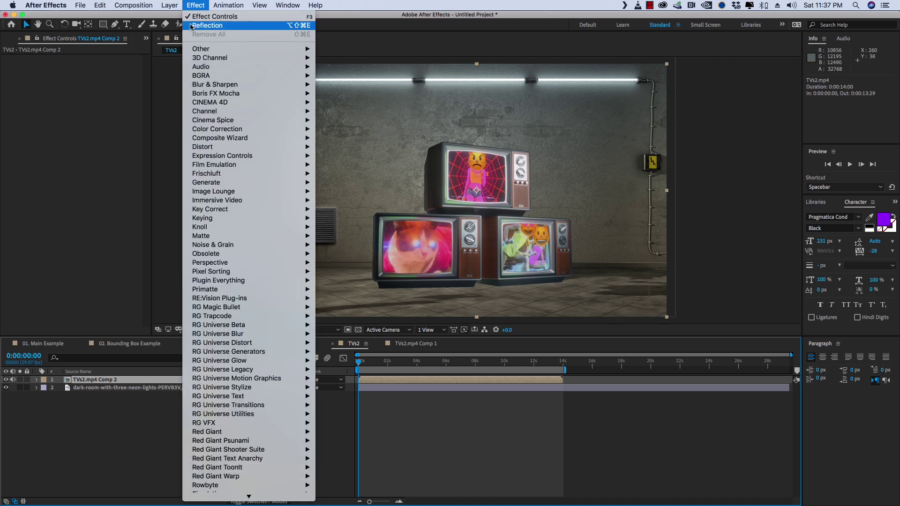
left_click(193, 26)
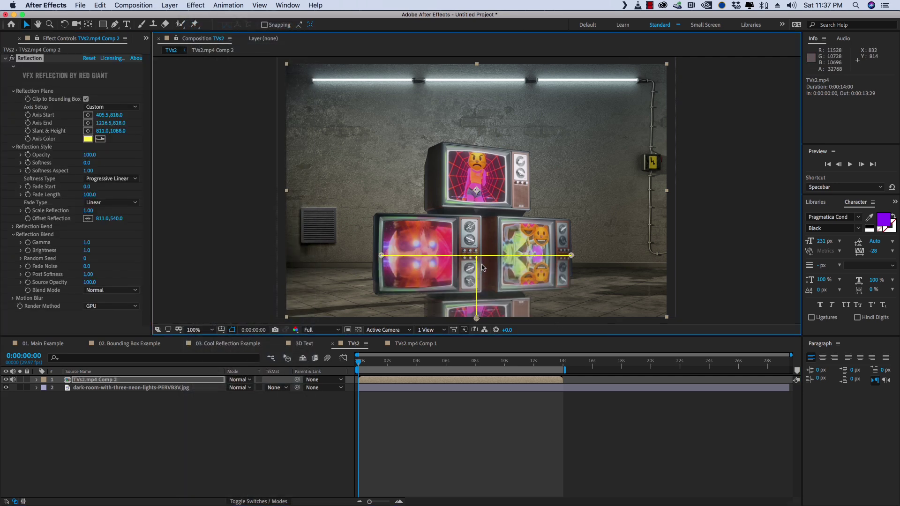
- Place the reflection axis under the TVs at about 407.5,936 with Blend Mode Behind, Softness 82 and Opacity 89, and preview the result
left_click_drag(482, 268, 484, 282)
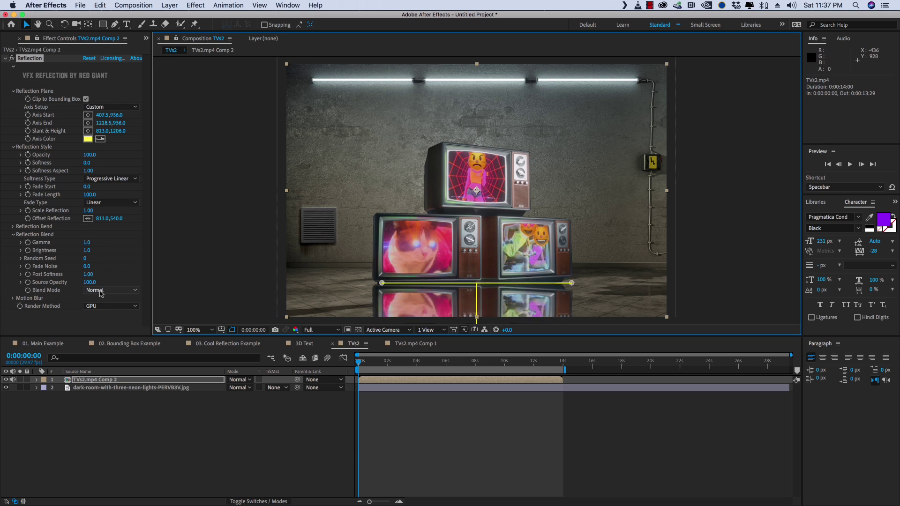
left_click(104, 292)
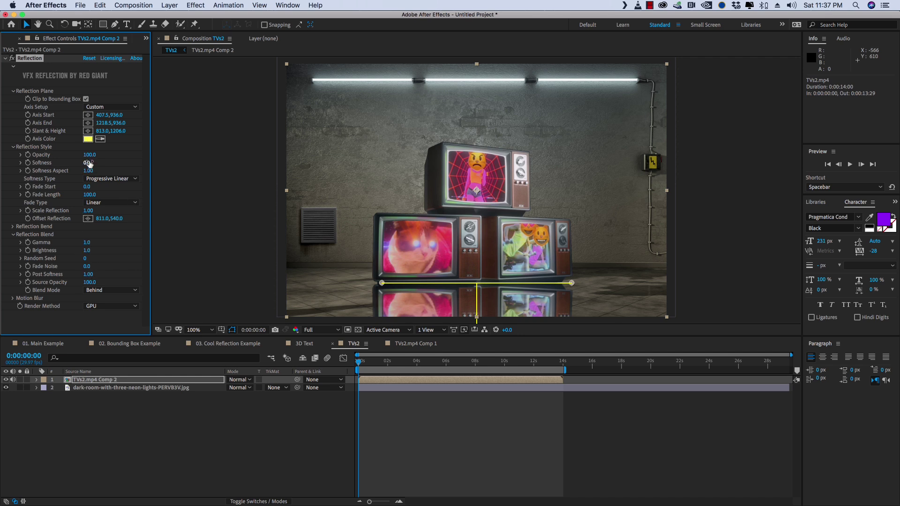
left_click_drag(87, 163, 123, 161)
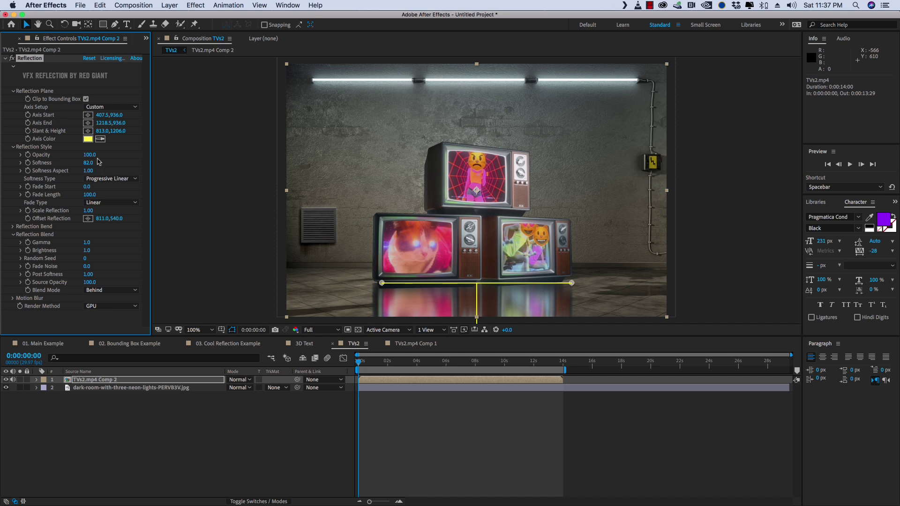
left_click_drag(89, 155, 74, 159)
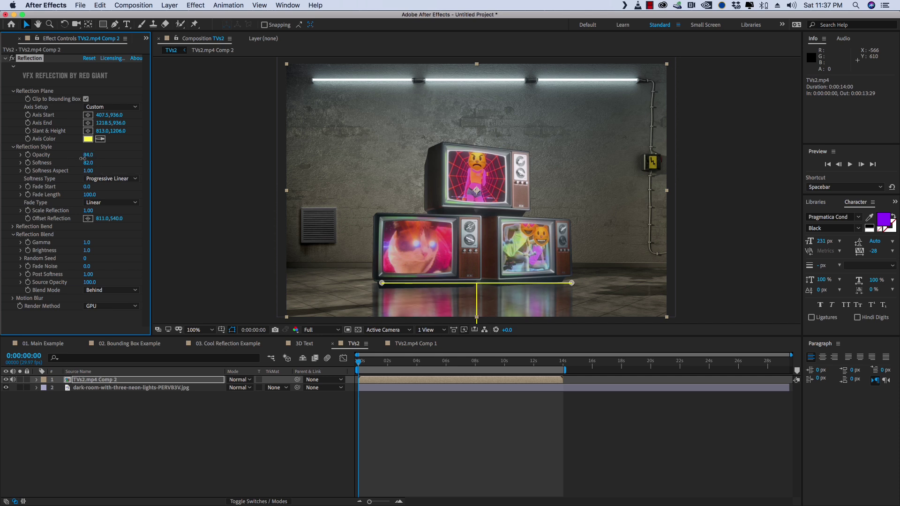
left_click(112, 432)
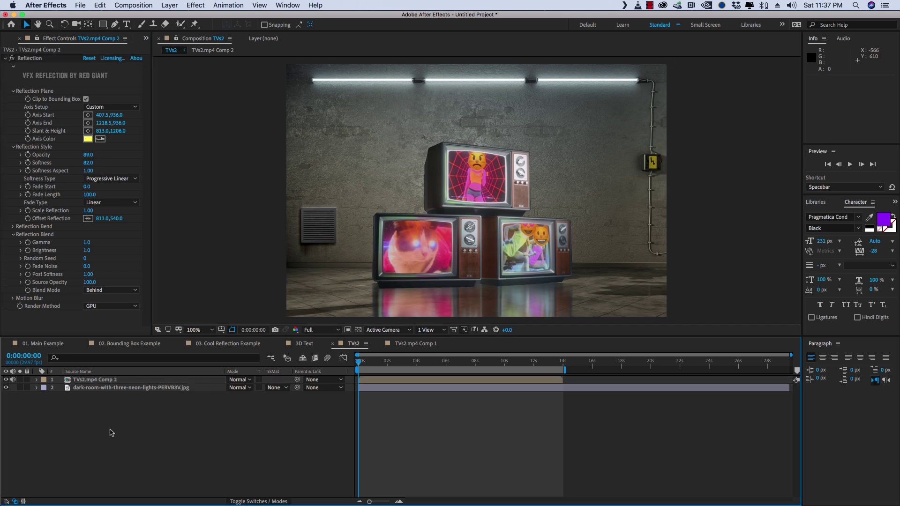
key("space")
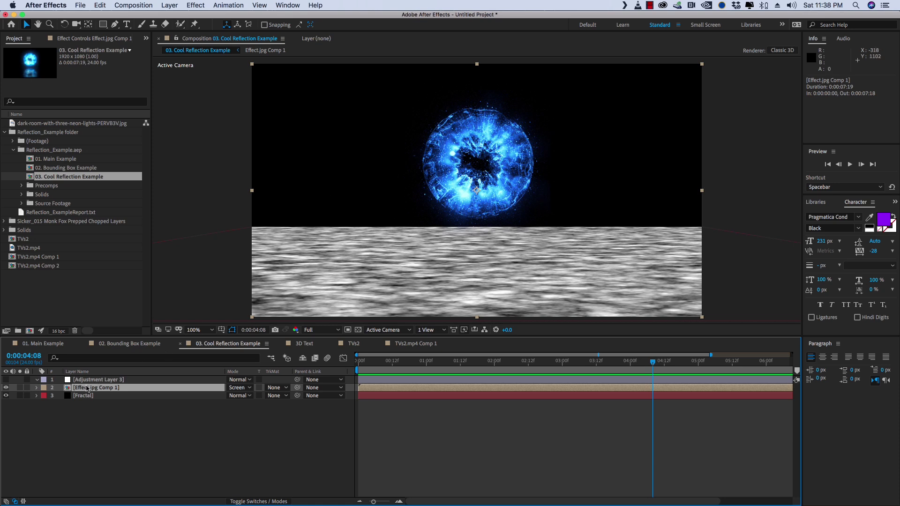
- Duplicate the Effect.jpg Comp 1 layer and apply Reflection to the copy, with its axis along the floor's horizon, Axis Start about 476,698
key("super+d")
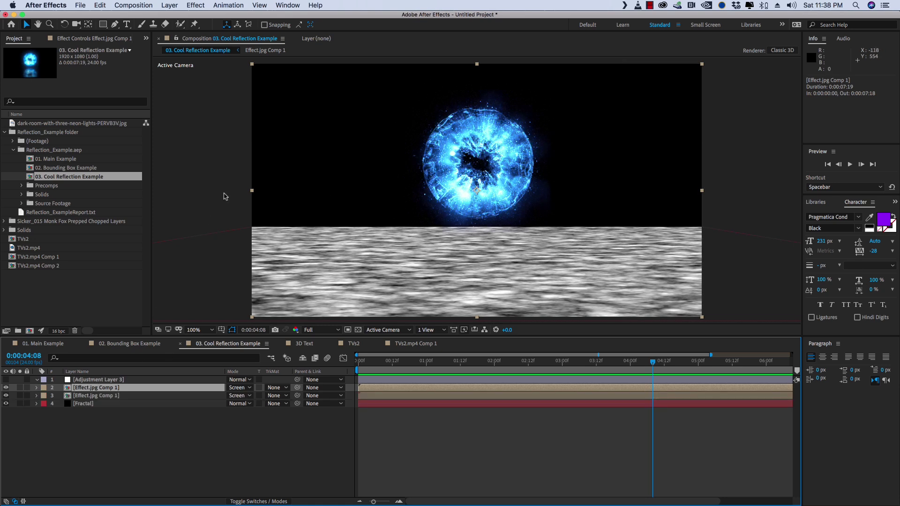
left_click(196, 5)
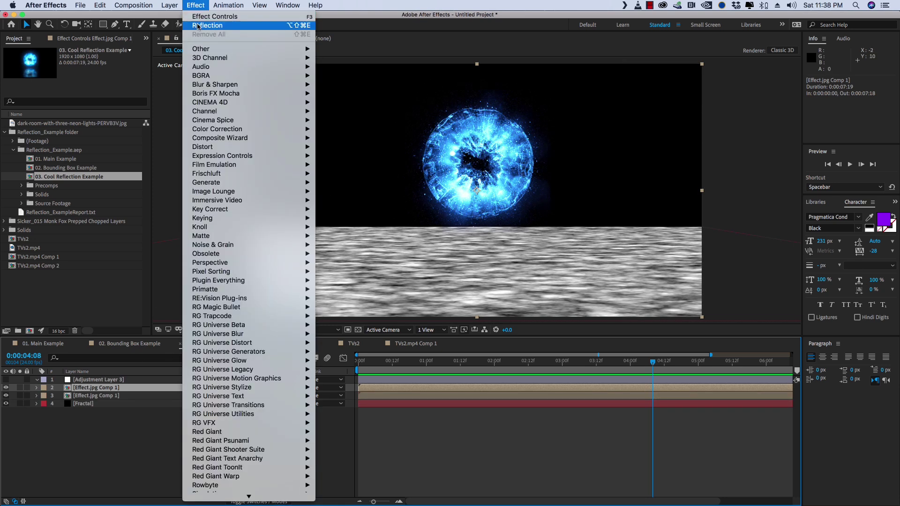
left_click(199, 25)
left_click_drag(448, 255, 446, 229)
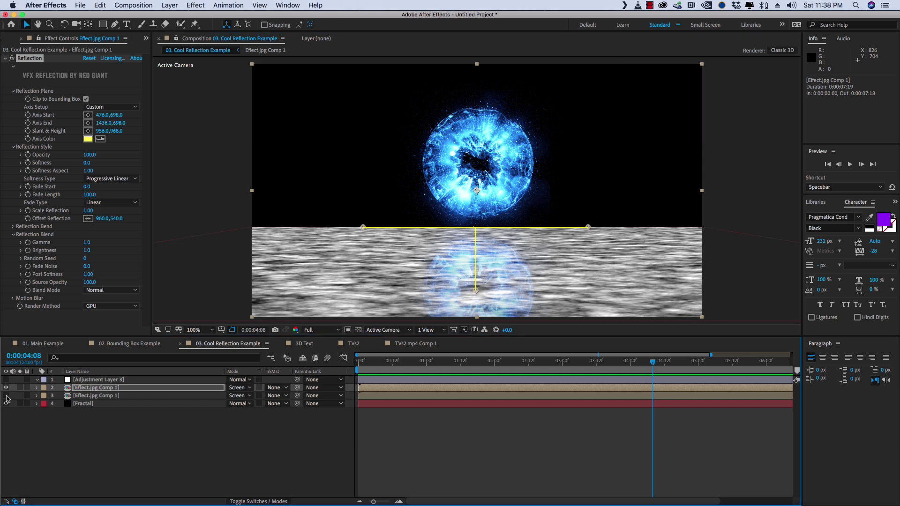
- Hide the original Effect.jpg Comp 1 and Fractal layers, and set the reflection's Softness to 30
left_click(5, 395)
left_click(5, 403)
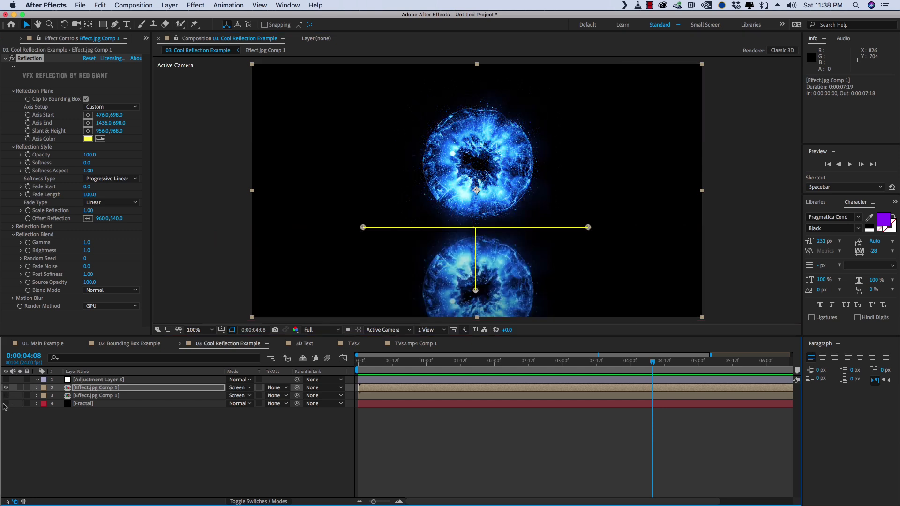
left_click(110, 389)
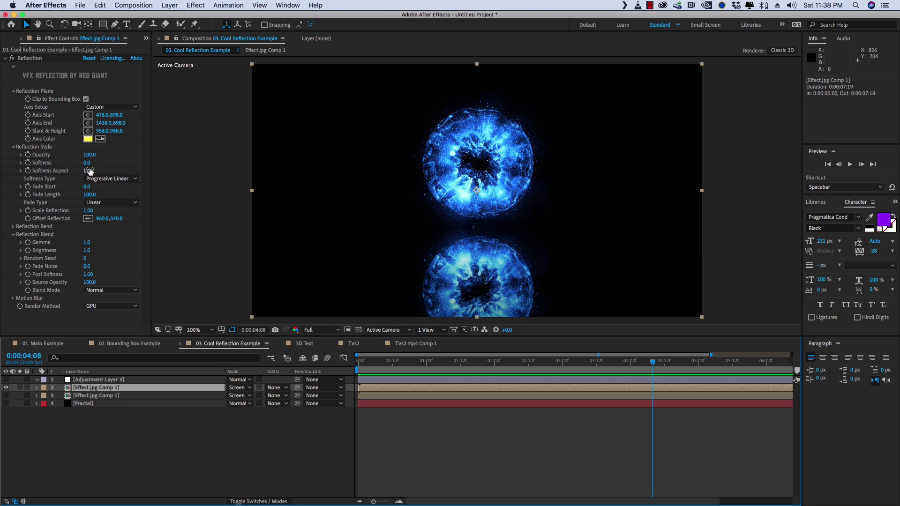
left_click_drag(87, 163, 98, 161)
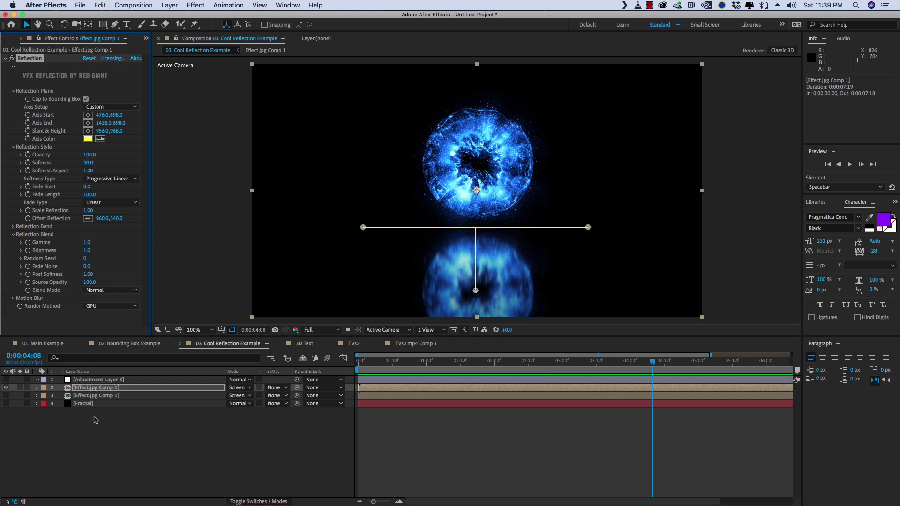
- Set the reflection's Source Opacity to 0 and briefly check the isolated reflection against the transparency grid
left_click(95, 389)
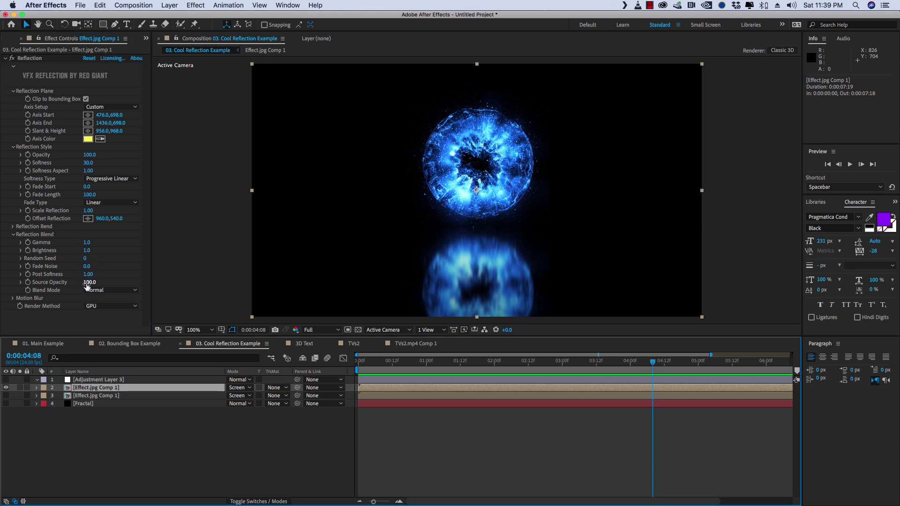
left_click_drag(86, 283, 24, 286)
left_click(140, 451)
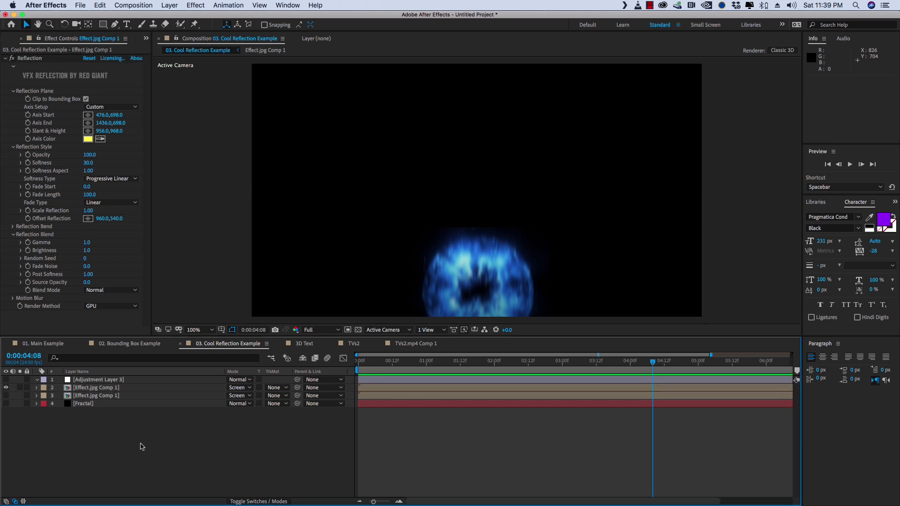
left_click(359, 330)
left_click(359, 330)
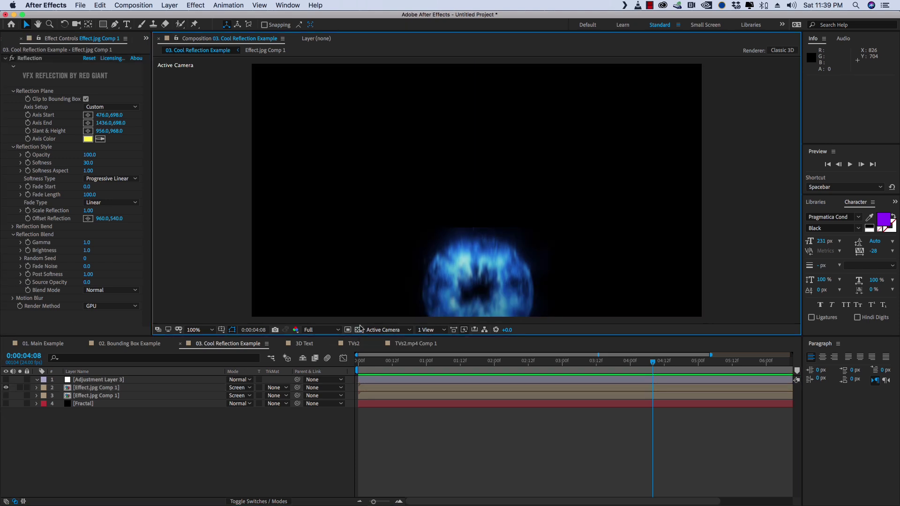
- Move the reflected Effect.jpg Comp 1 copy below Fractal, matte it with Luma Matte "[Fractal]", and show the original Effect.jpg Comp 1 layer
left_click_drag(77, 390, 75, 420)
left_click(6, 397)
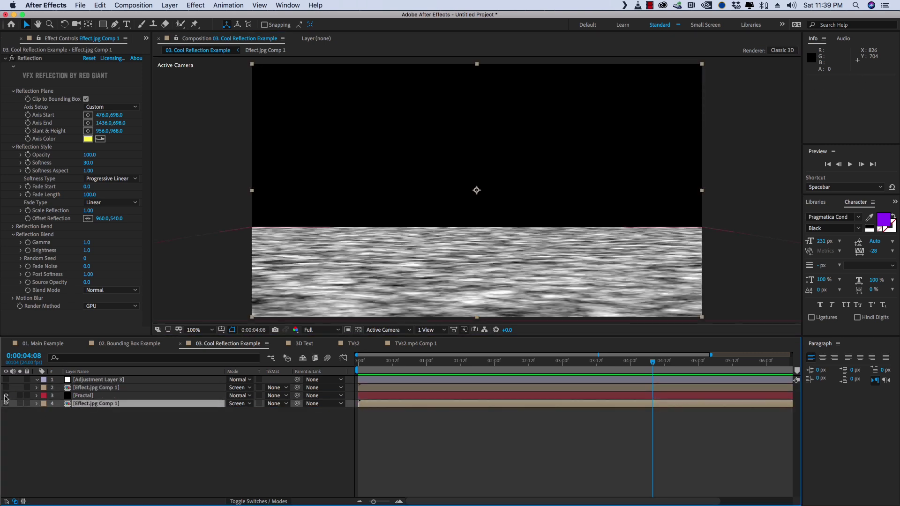
left_click(274, 404)
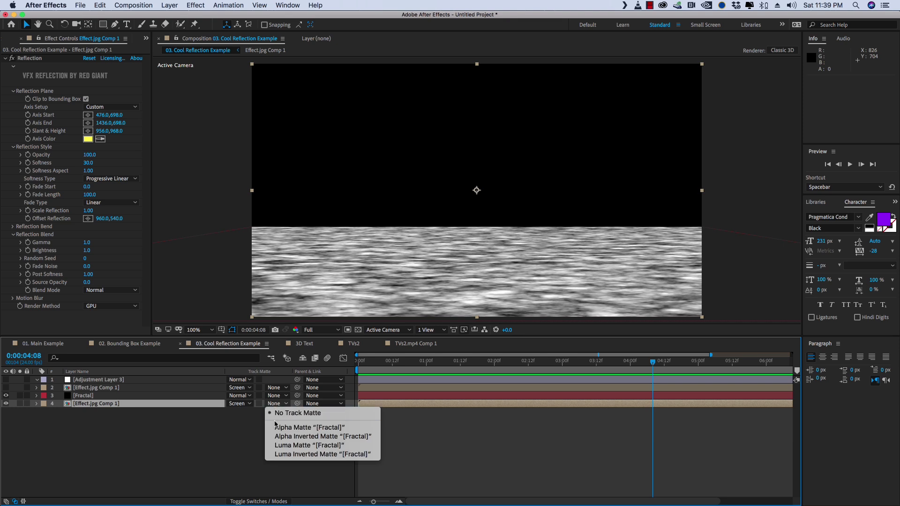
left_click(281, 446)
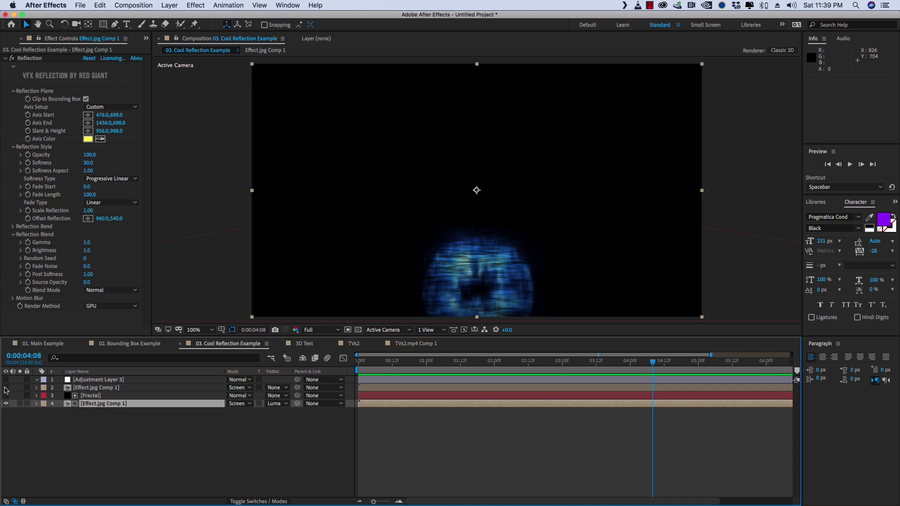
left_click(5, 388)
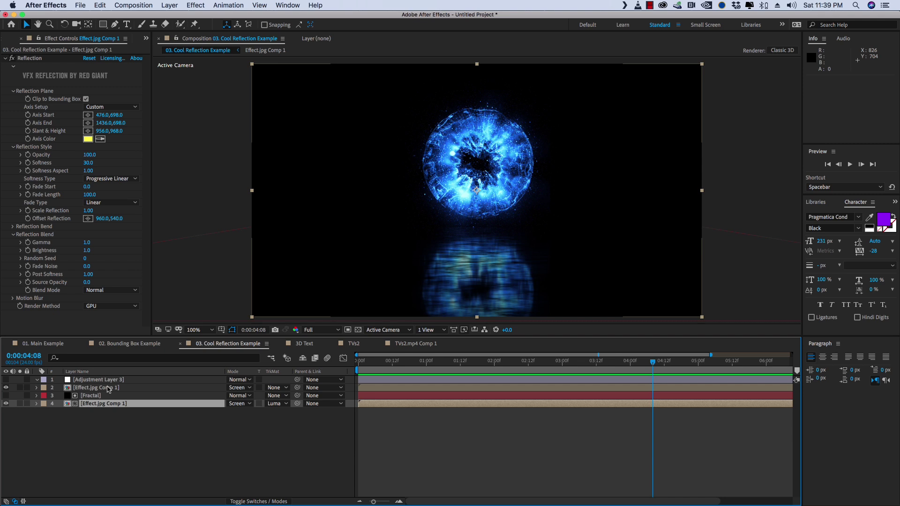
- Enable Adjustment Layer 3, apply Optical Glow to it with Amount 4 and Size 81, and preview the animation
left_click(99, 380)
left_click(6, 380)
left_click(194, 5)
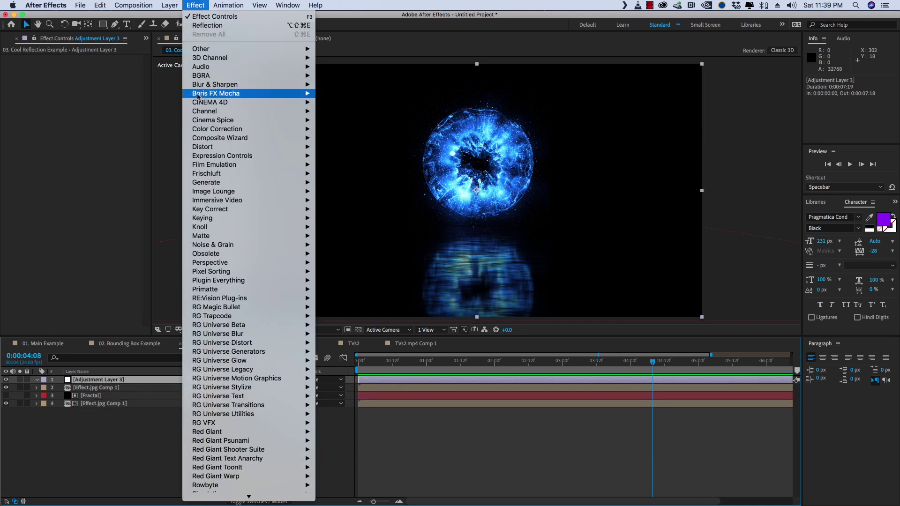
mouse_move(260, 423)
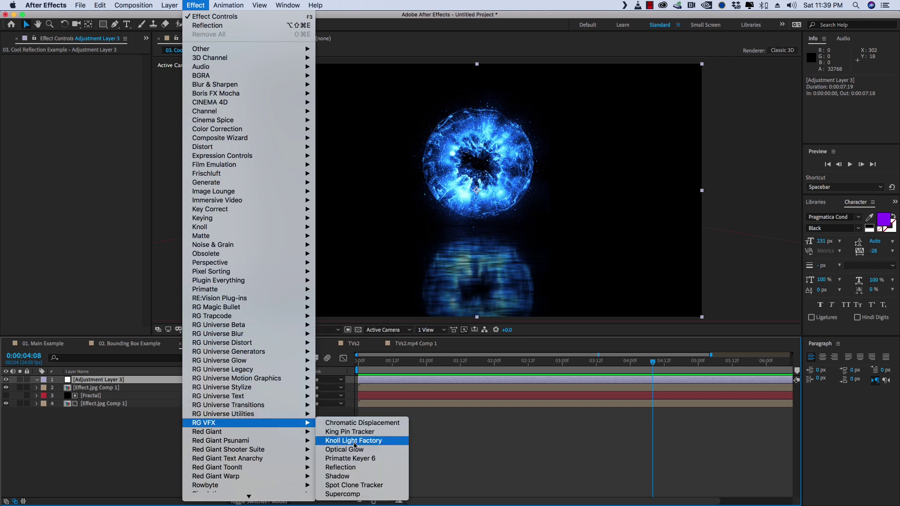
left_click(355, 450)
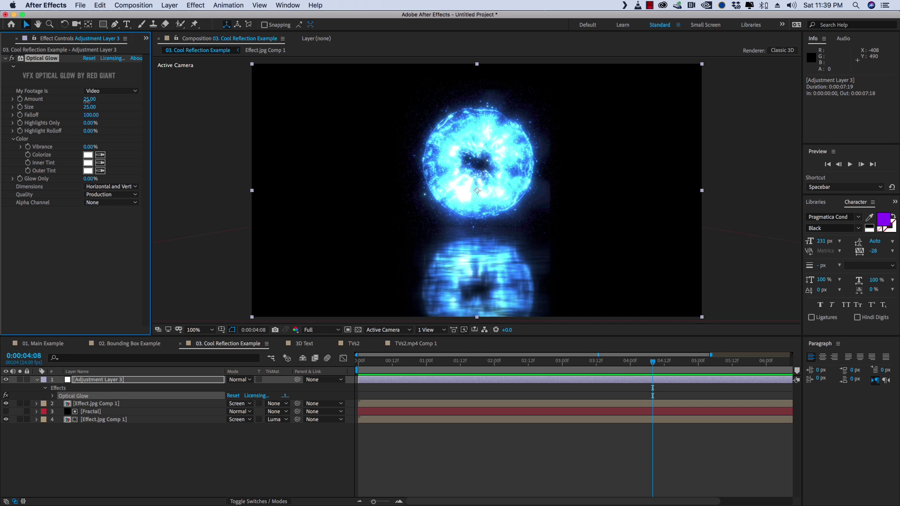
left_click_drag(88, 99, 112, 107)
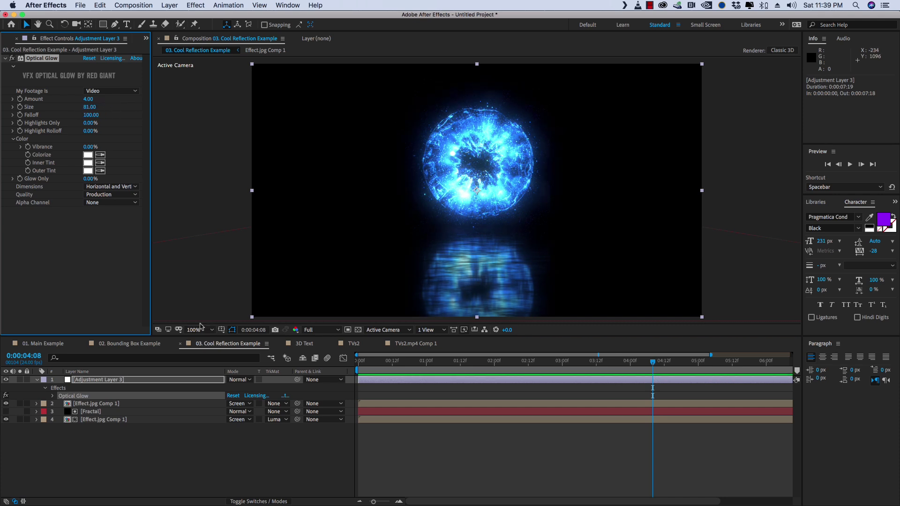
key("space")
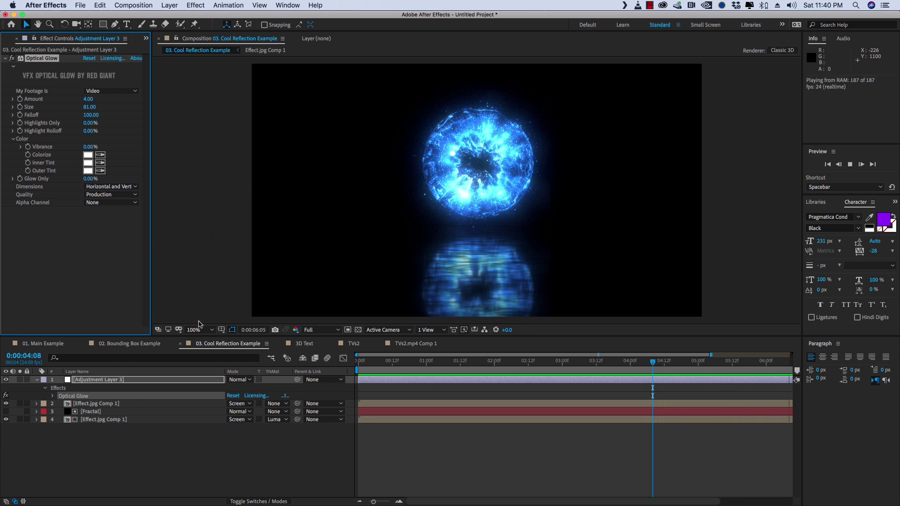